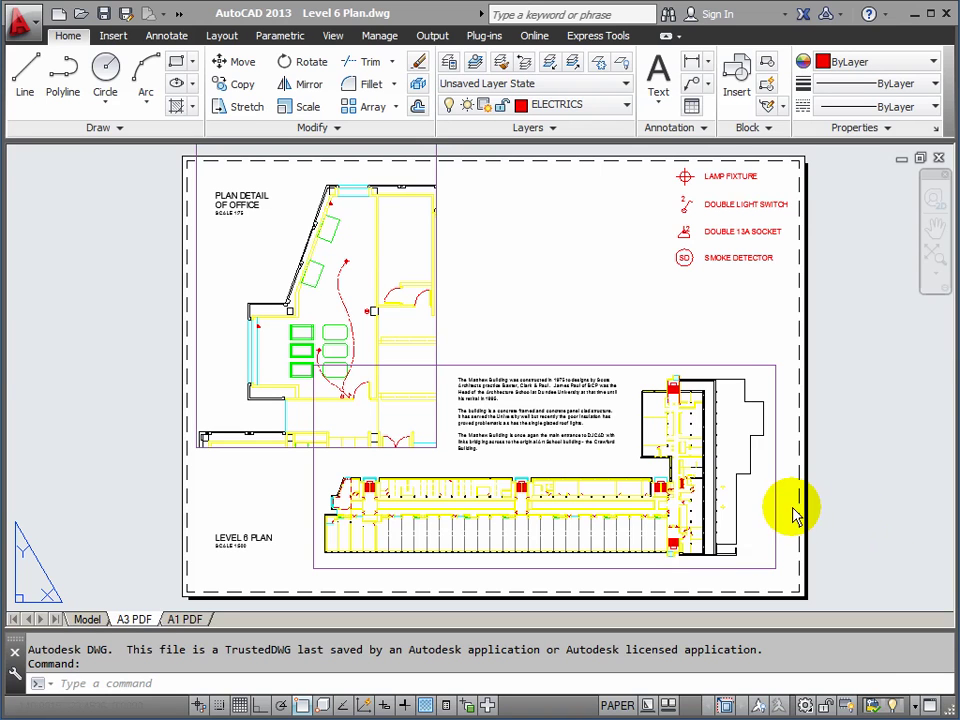
Switch from the A3 PDF layout to model space with the whole Level 6 floor plan in view.
left_click(87, 621)
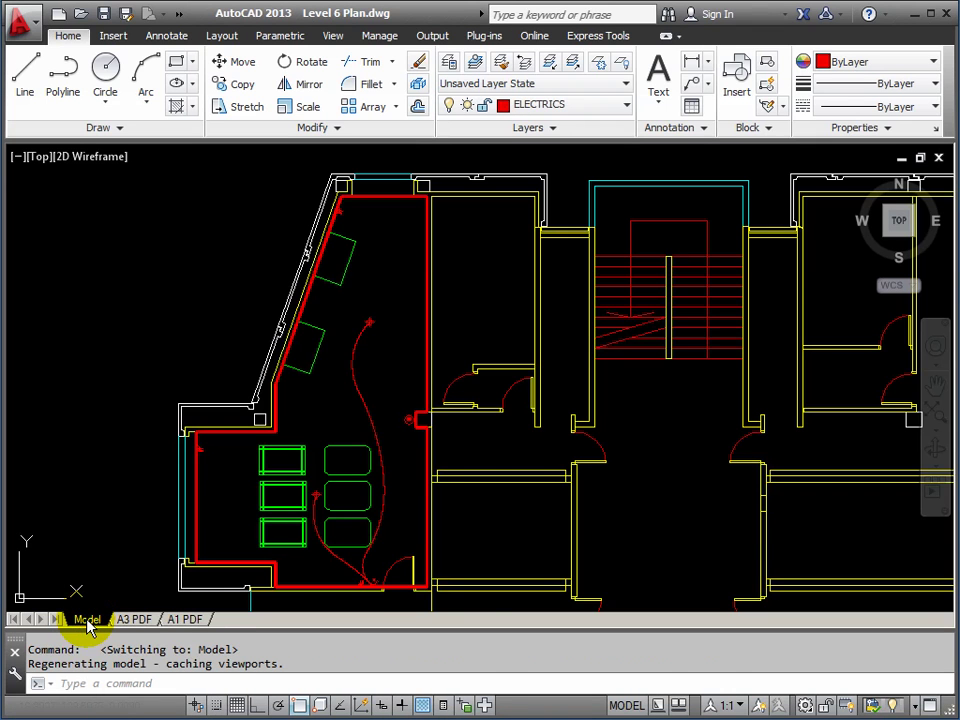
scroll(431, 450, "down", 5)
middle_click_drag(480, 470, 383, 428)
middle_click_drag(467, 392, 263, 430)
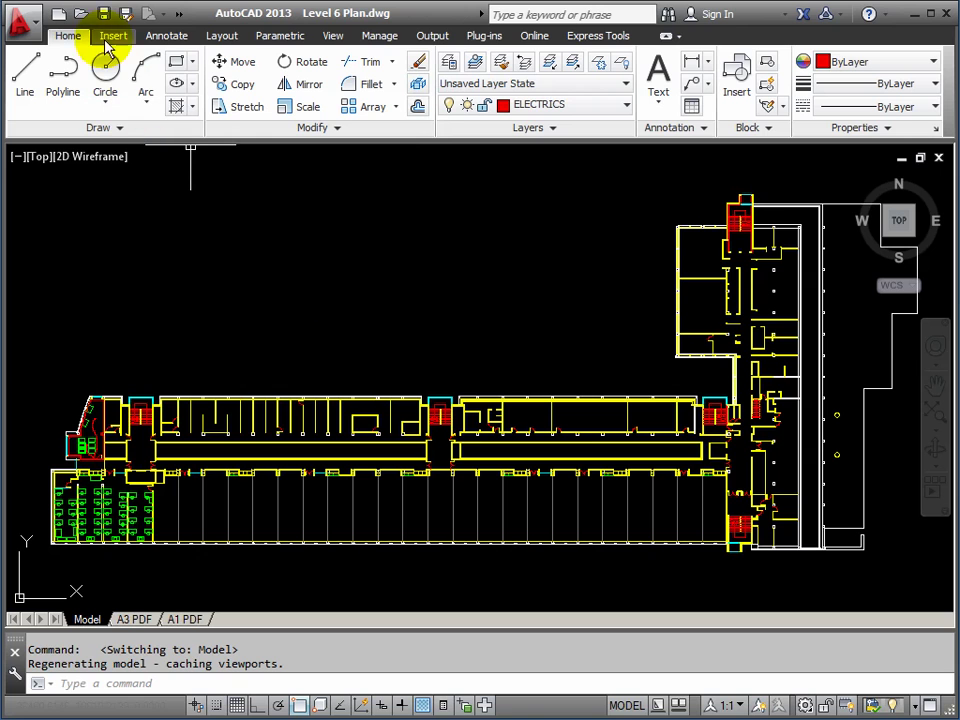
Open the drawing OS Map.dwg from the AutoCAD Course folder.
left_click(79, 16)
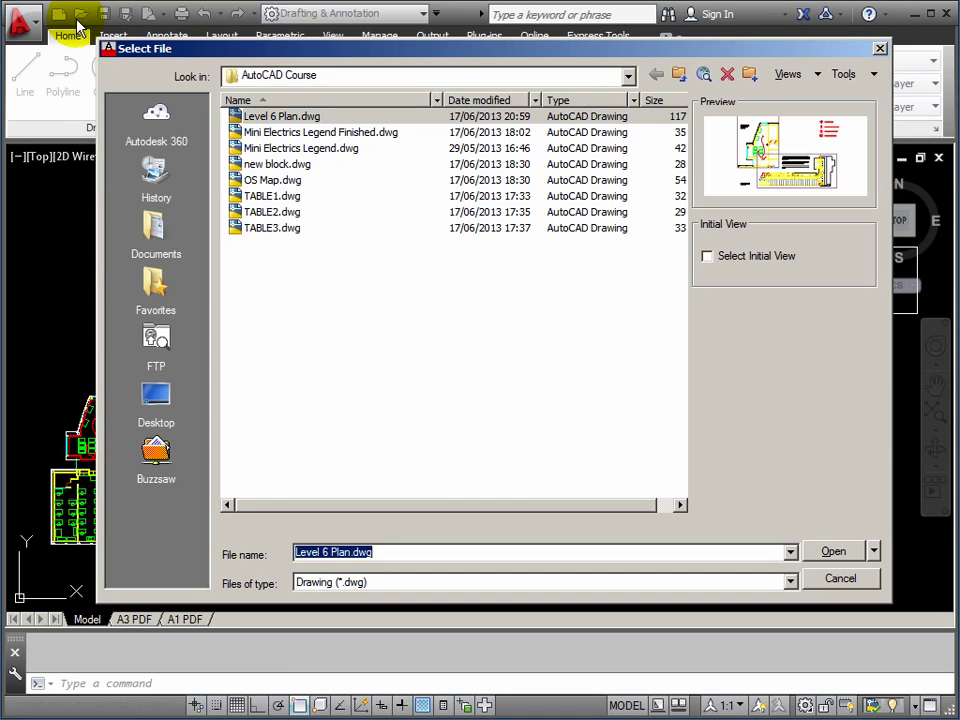
left_click(250, 181)
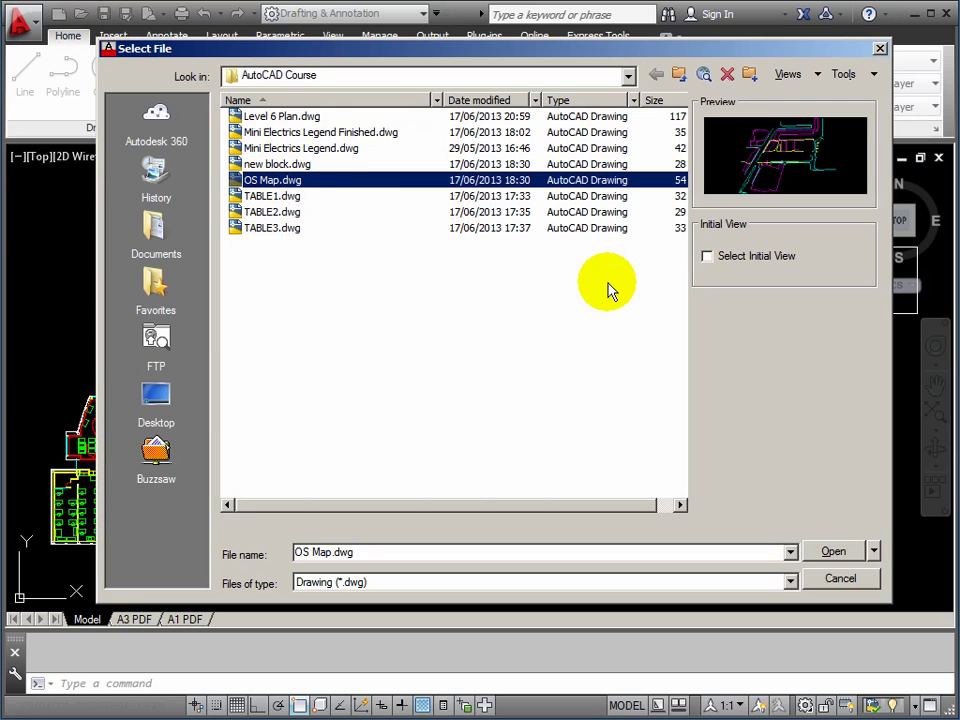
left_click(834, 554)
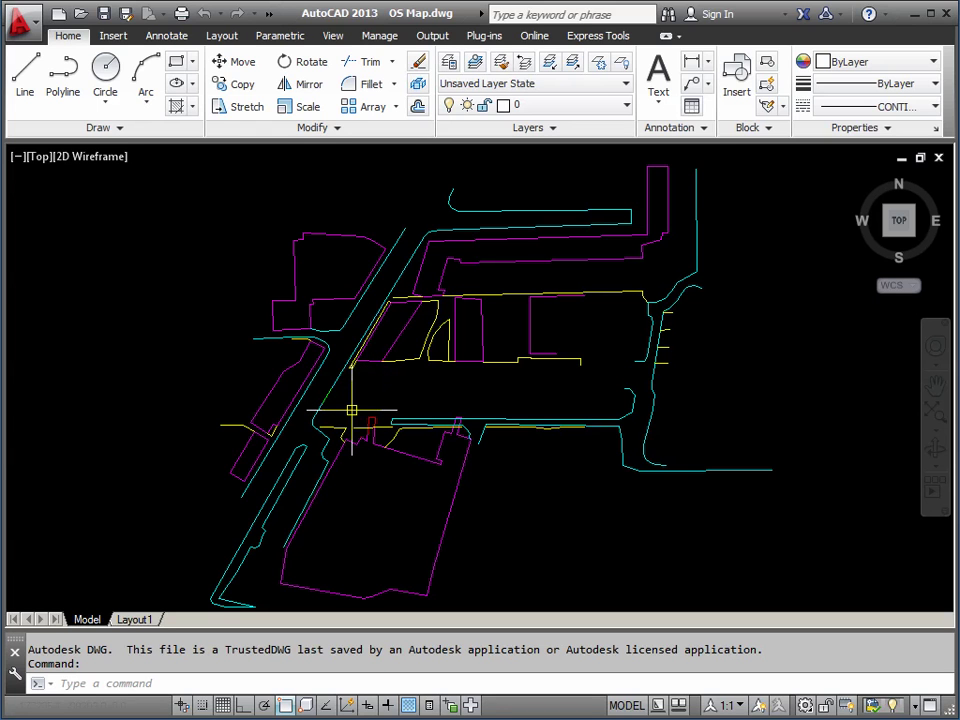
Set the OS Map drawing's base point at the west corner of the magenta building outline in the northwest.
type("base")
key("Return")
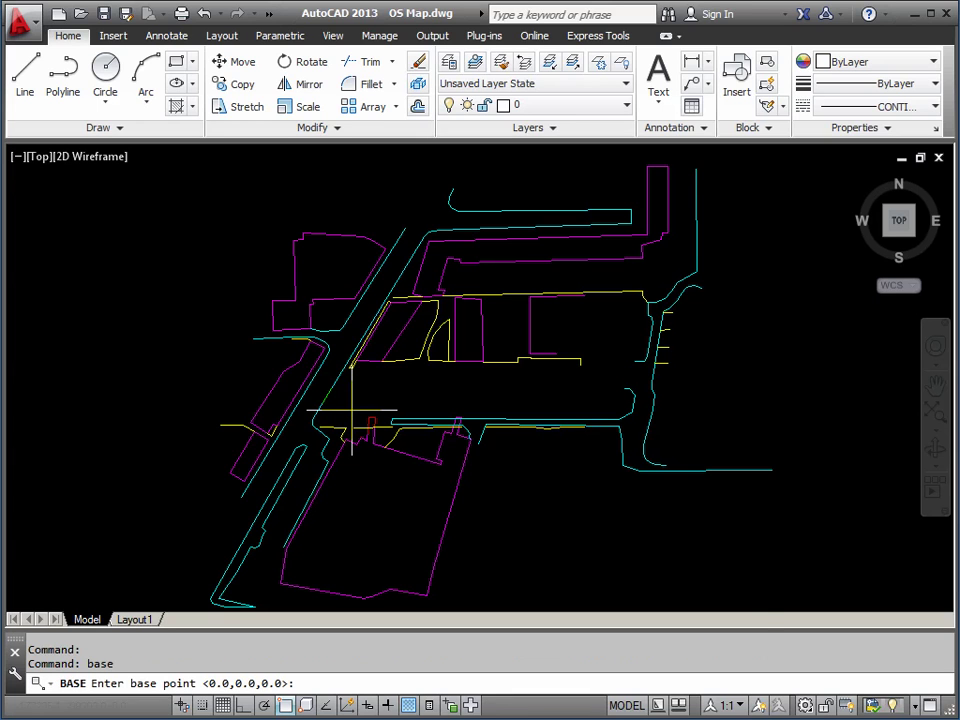
left_click(272, 300)
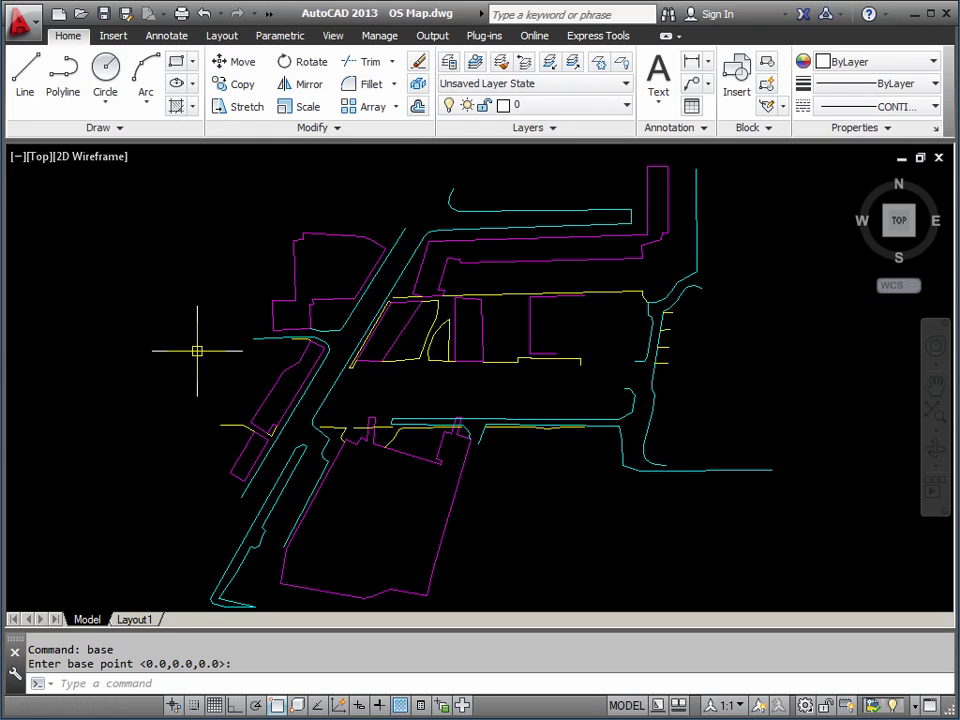
Reset the OS Map drawing's base point to 0,0.
type("BASE")
key("Return")
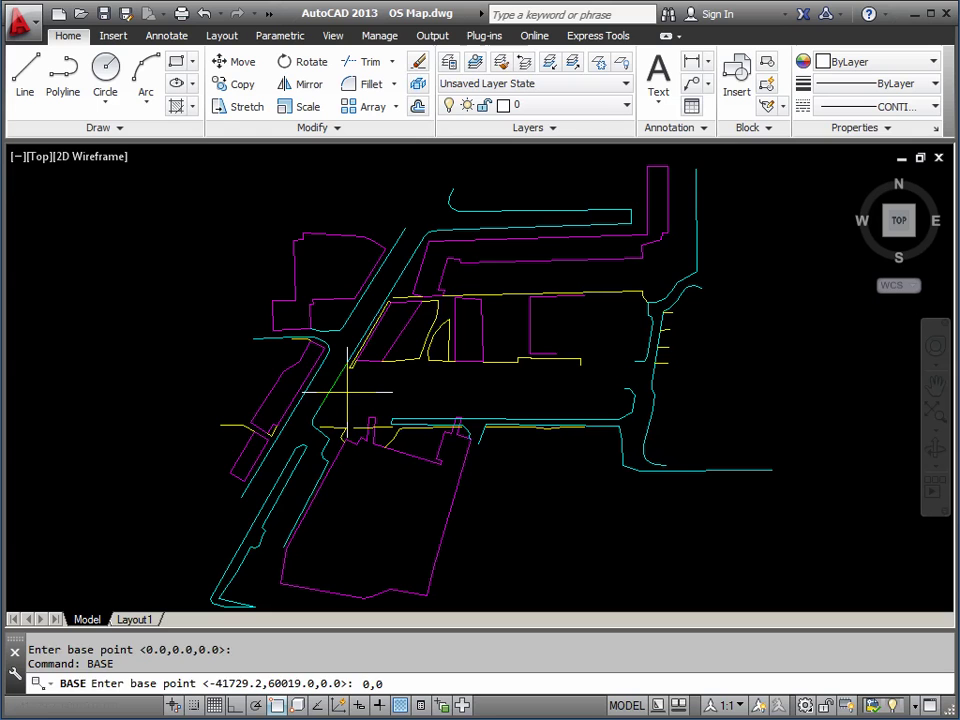
key("Return")
Check the stored base point and close OS Map.dwg without saving changes.
key("Return")
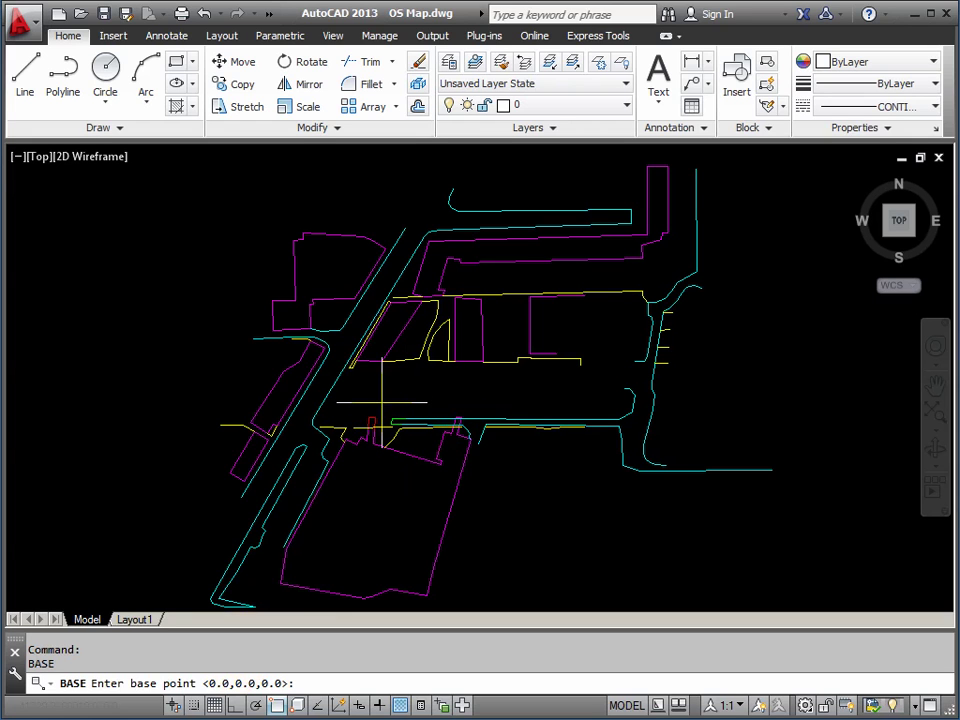
left_click(940, 160)
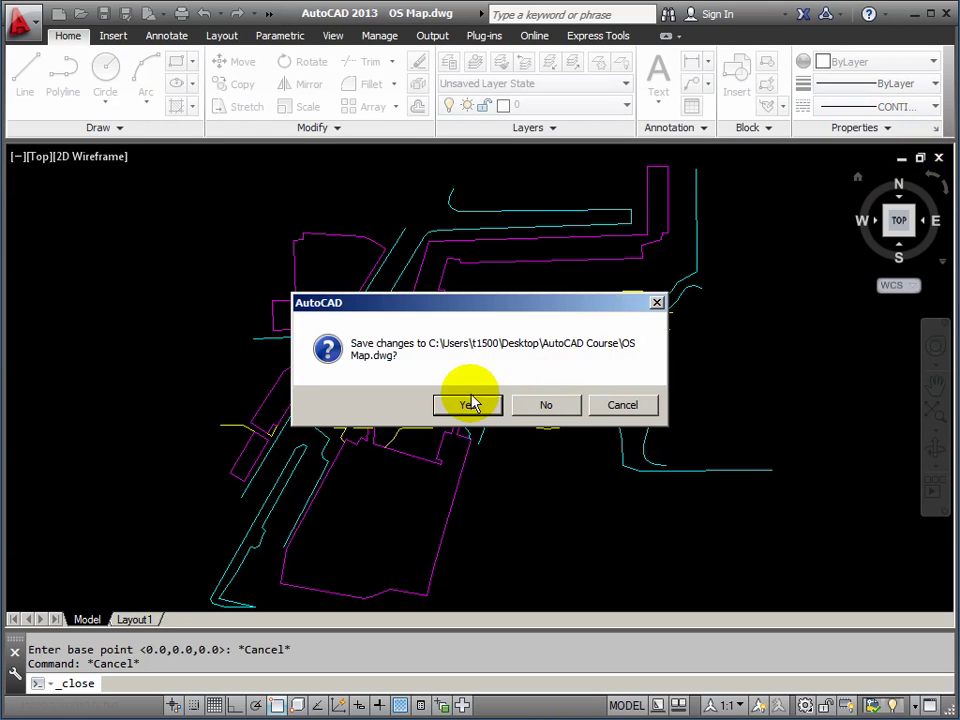
left_click(546, 405)
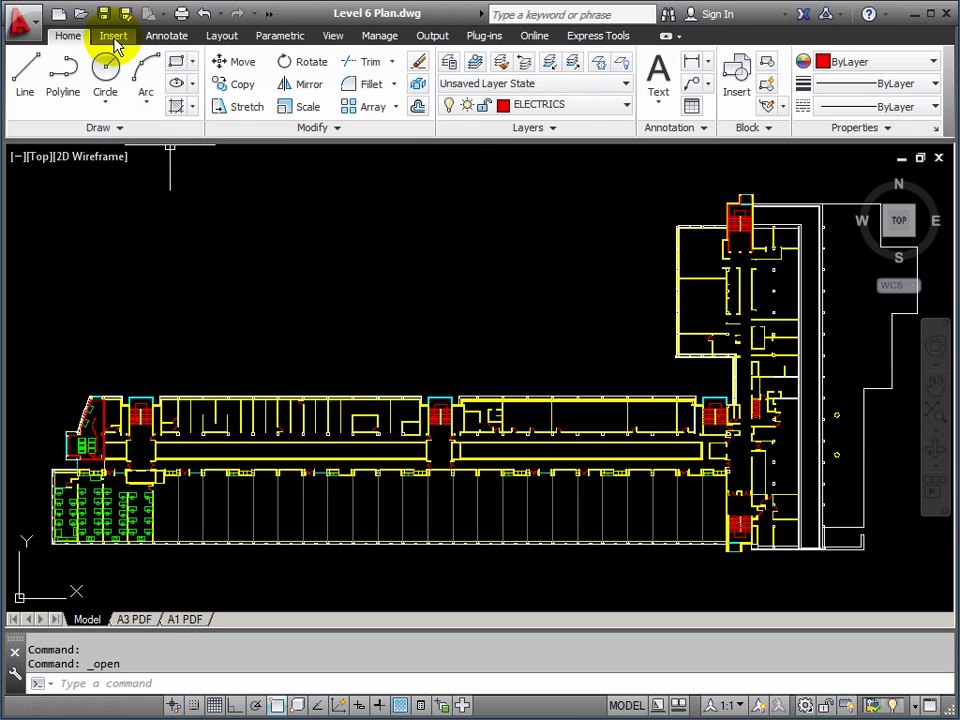
Create a new layer named XREFS in the Level 6 Plan drawing.
left_click(449, 66)
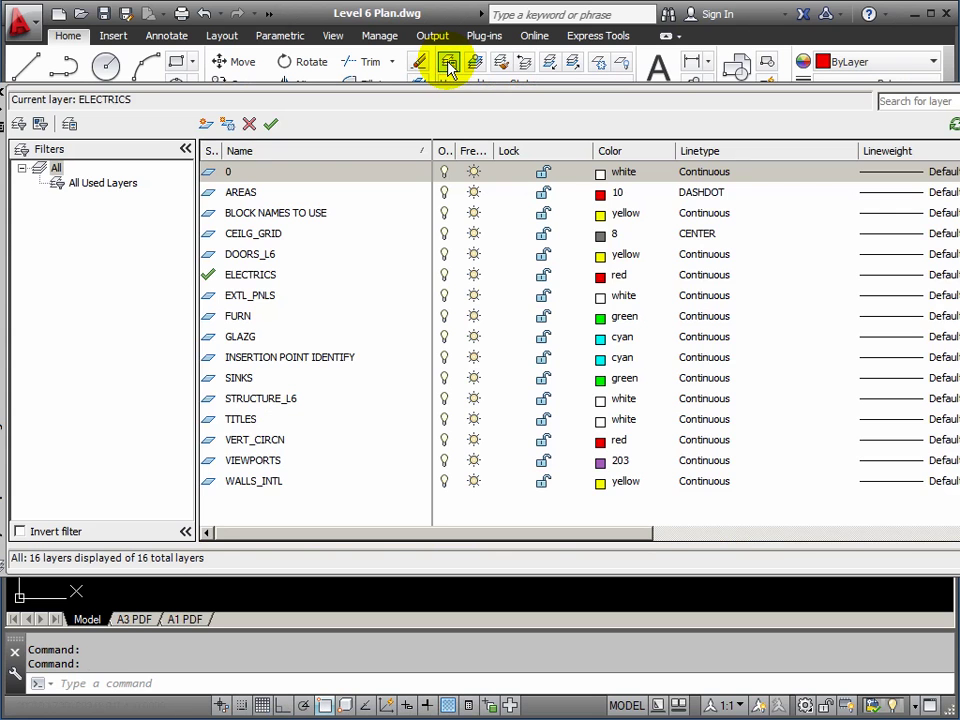
left_click(200, 124)
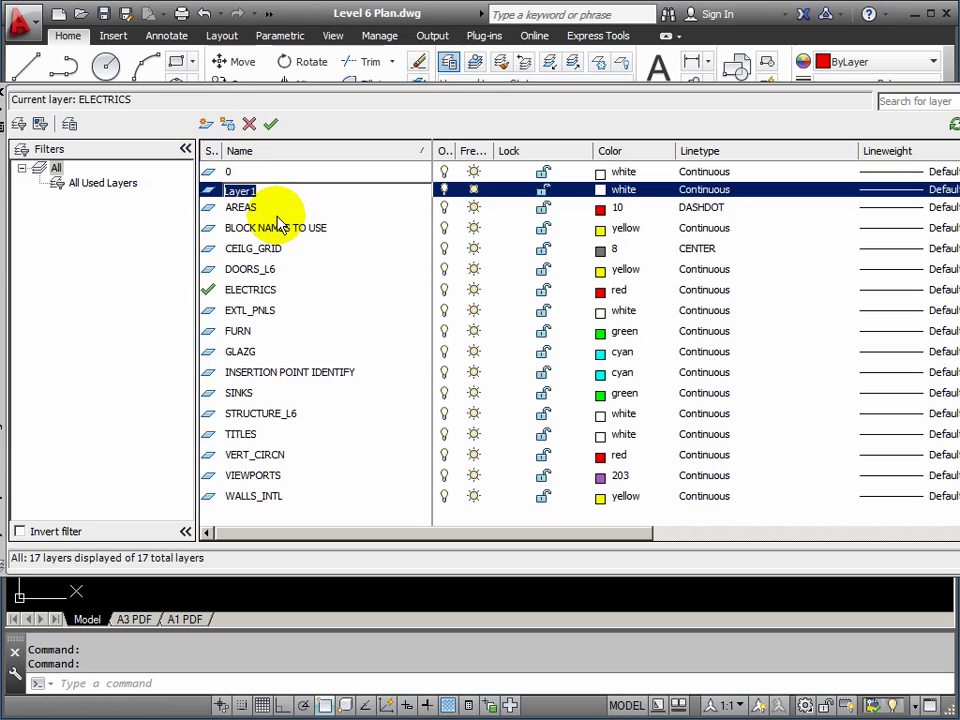
type("x")
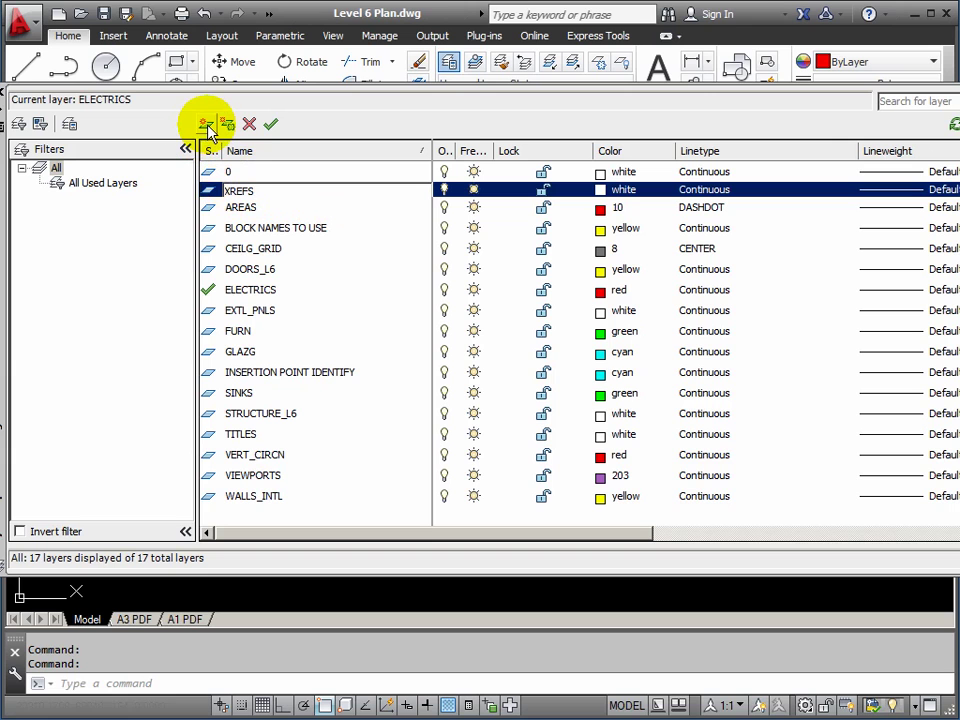
left_click(5, 92)
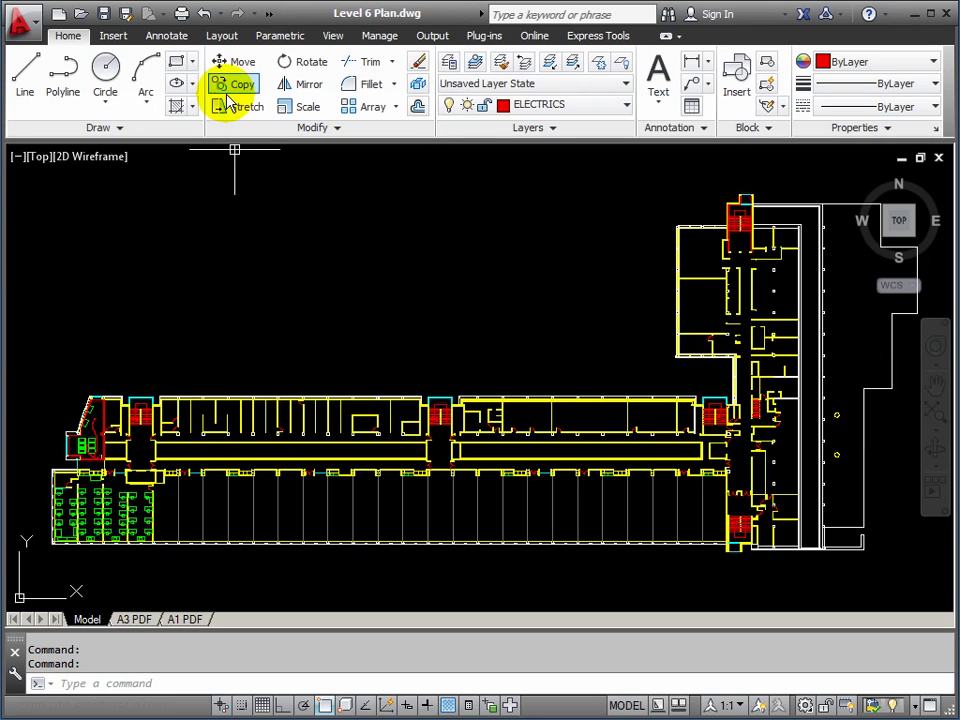
Start attaching an external reference, choosing the drawing file OS Map.dwg from the AutoCAD Course folder.
left_click(108, 36)
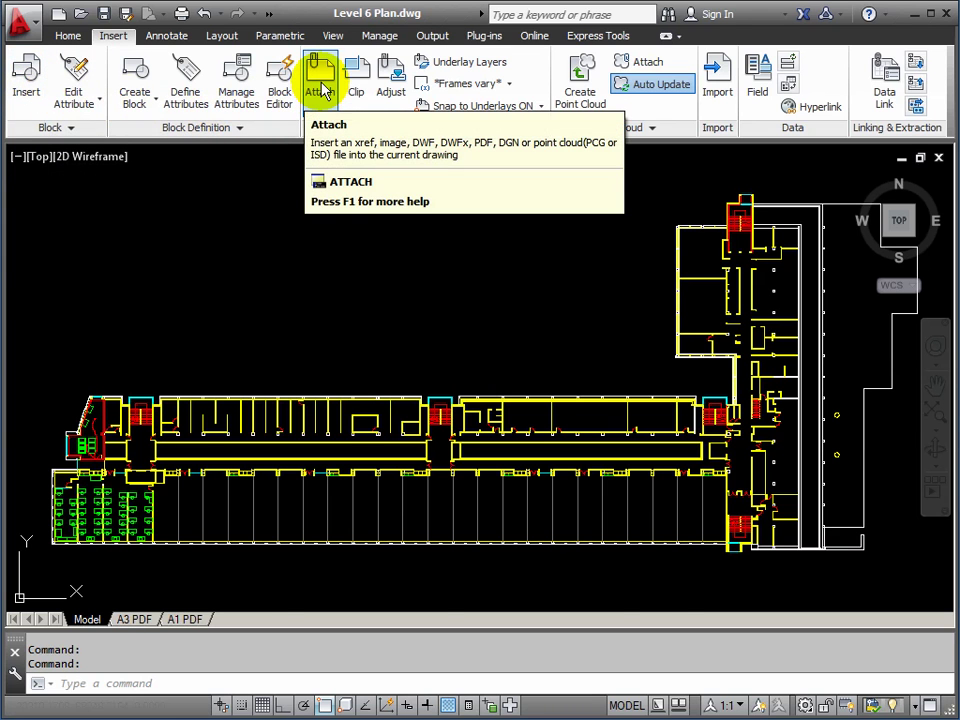
left_click(320, 86)
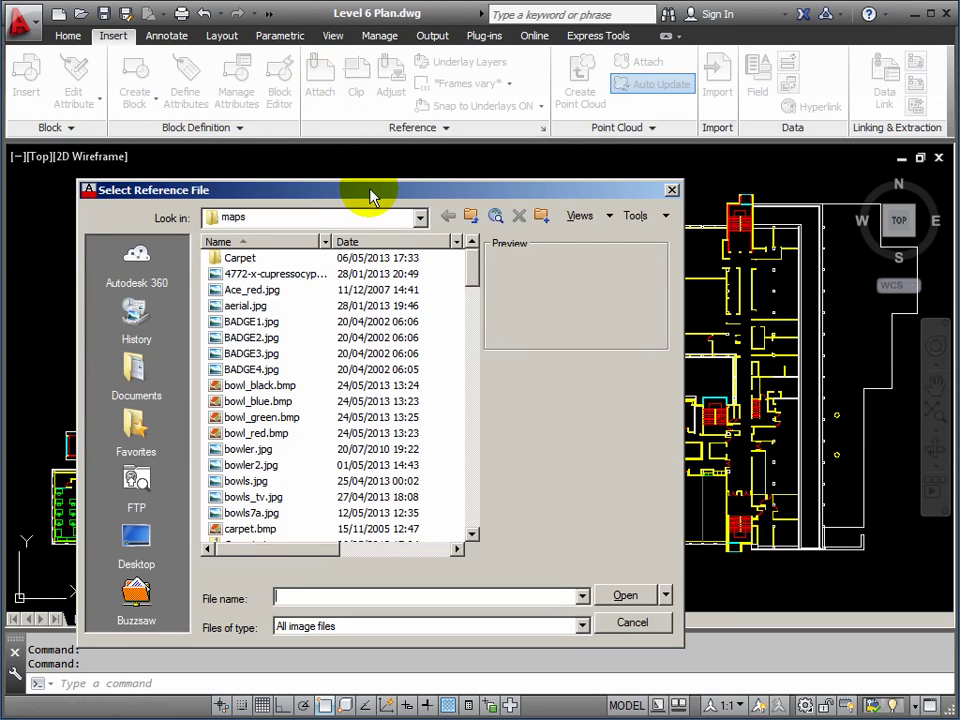
left_click_drag(370, 196, 415, 113)
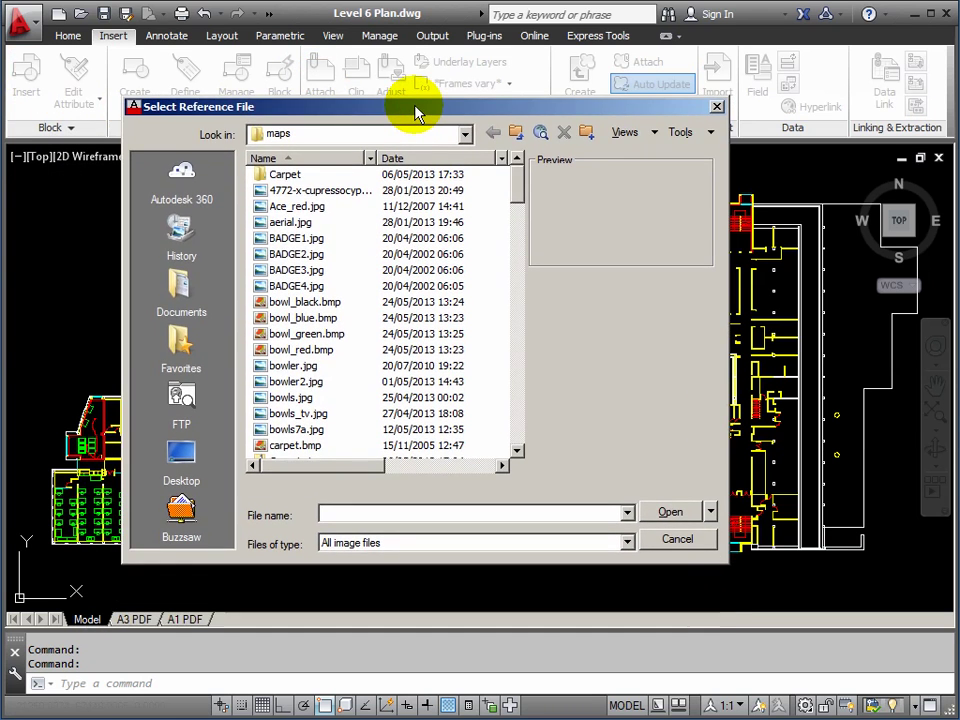
left_click(466, 138)
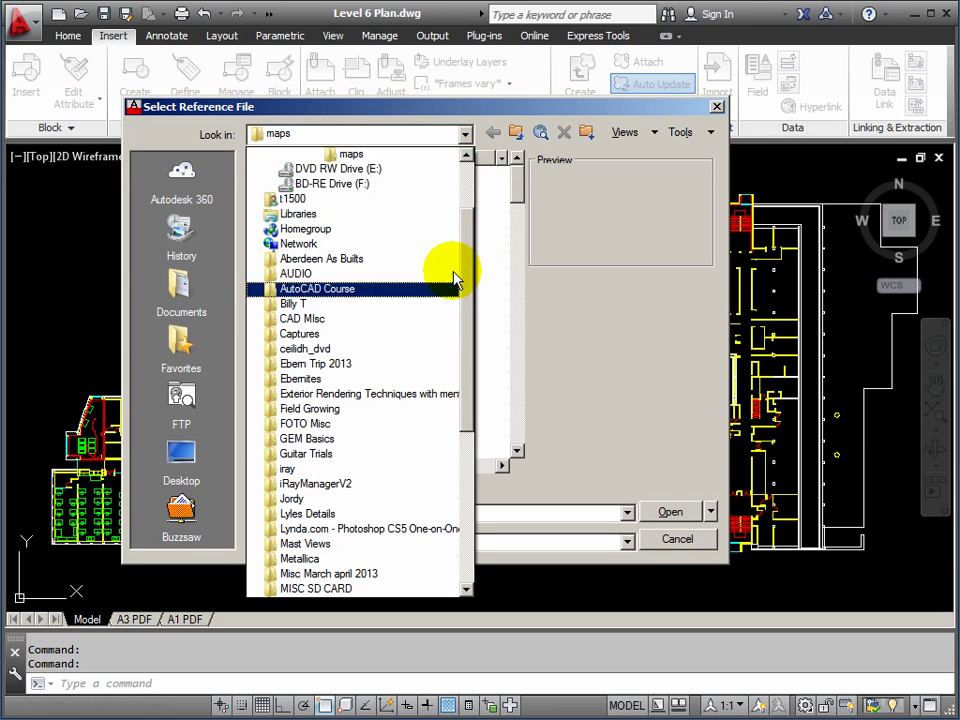
left_click(300, 289)
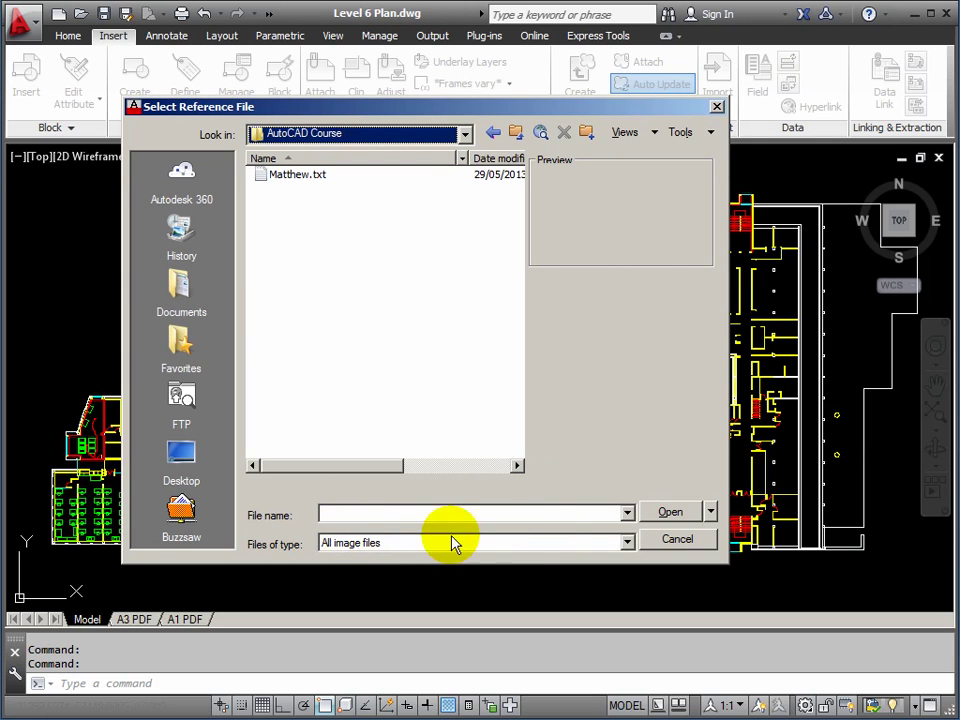
left_click(628, 543)
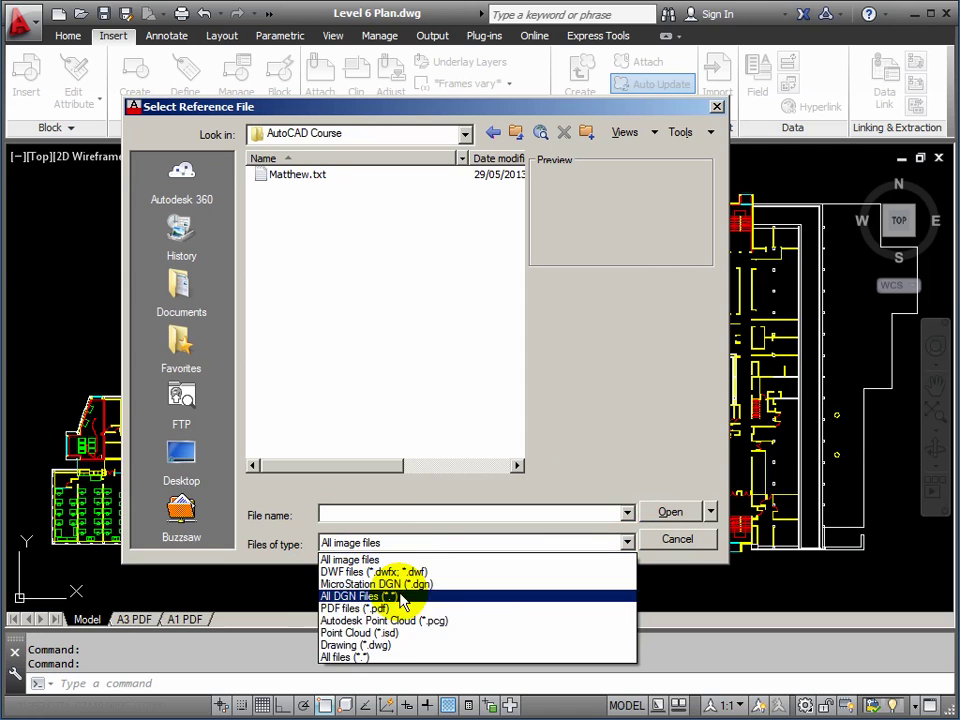
left_click(381, 645)
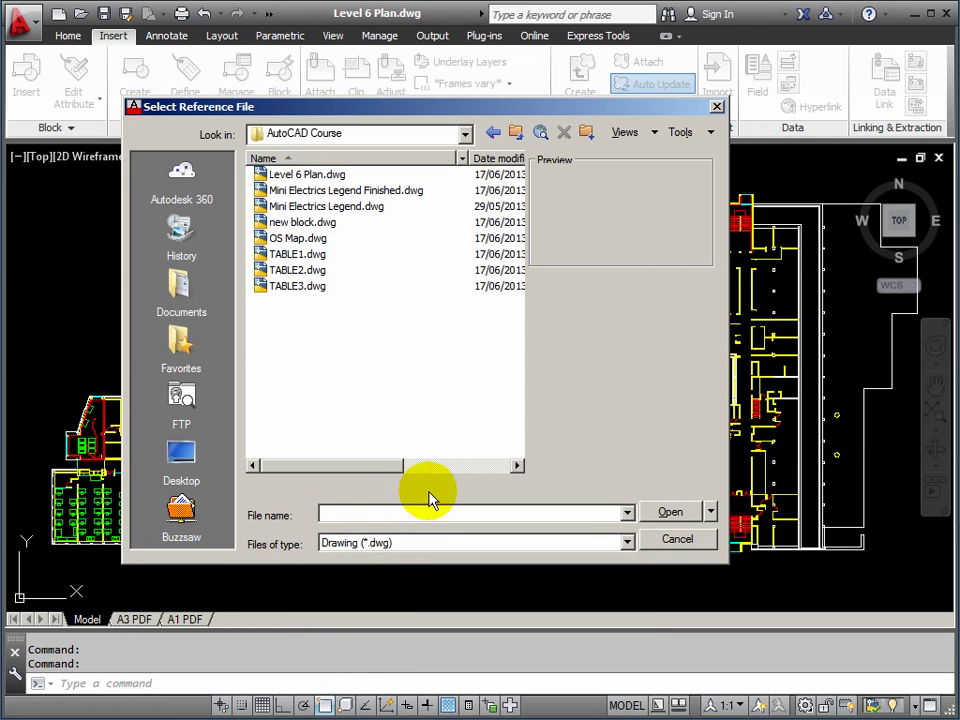
left_click(270, 242)
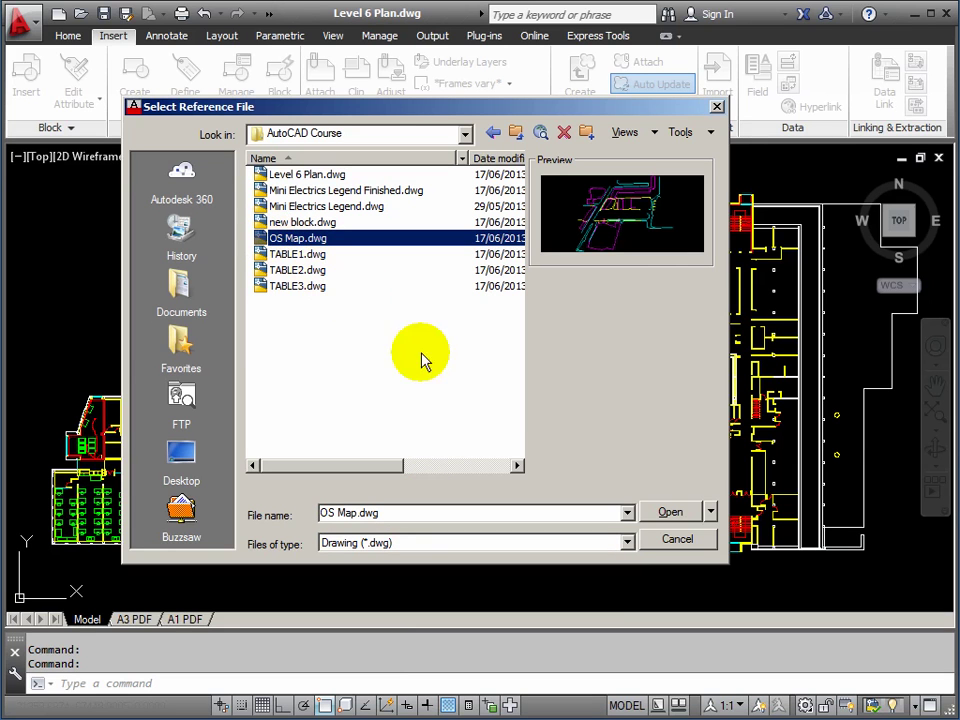
left_click(669, 514)
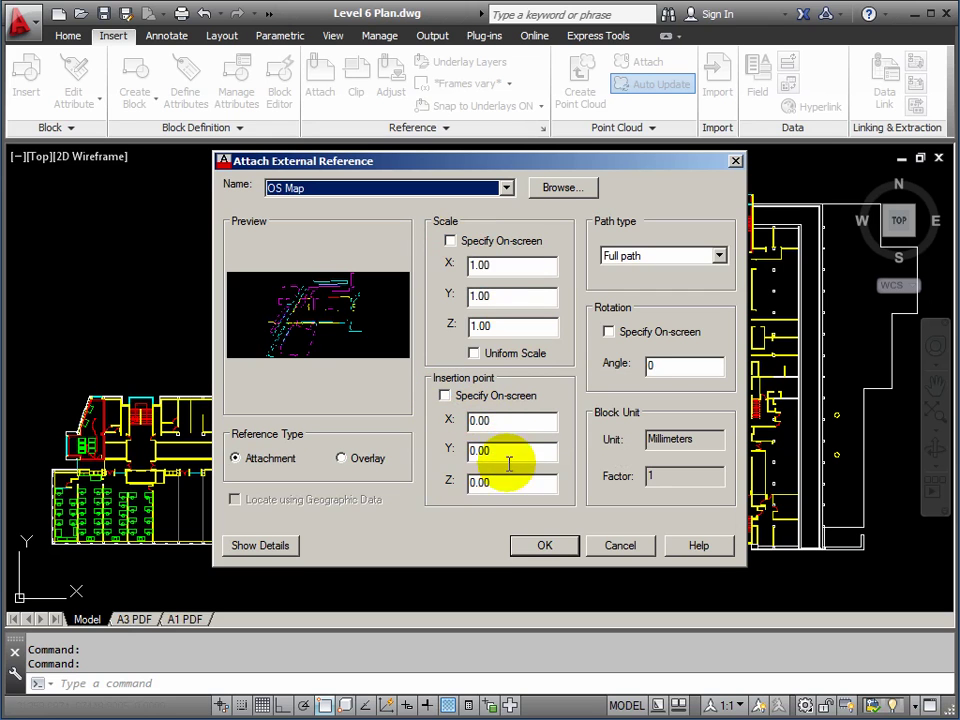
Attach OS Map with its insertion point specified on-screen, placing it at the floor plan's outer southwest corner endpoint.
double_click(478, 482)
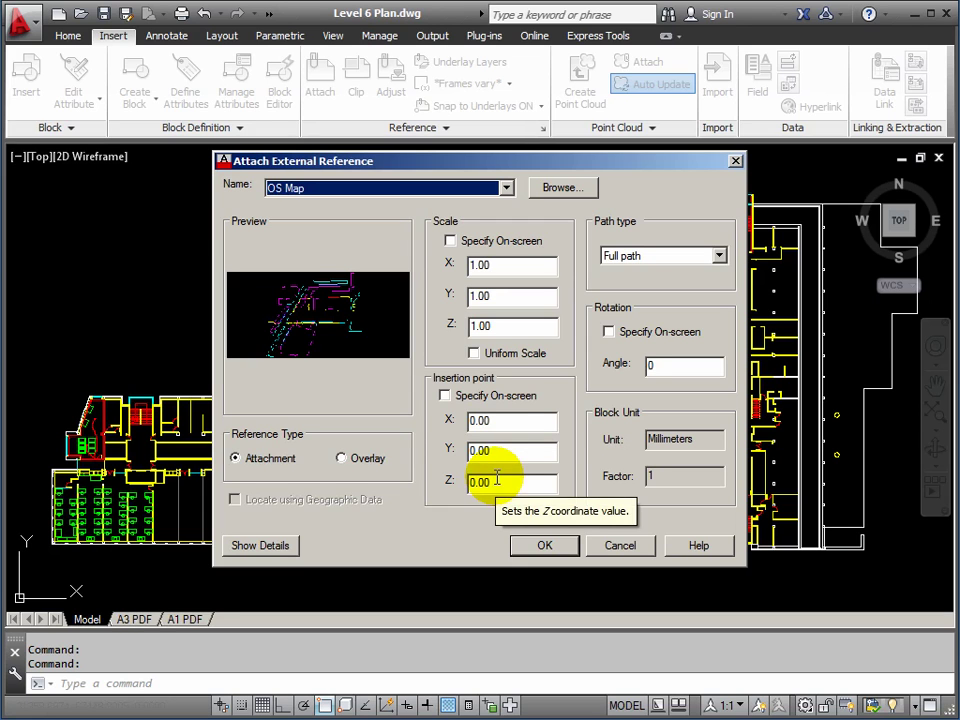
left_click(445, 397)
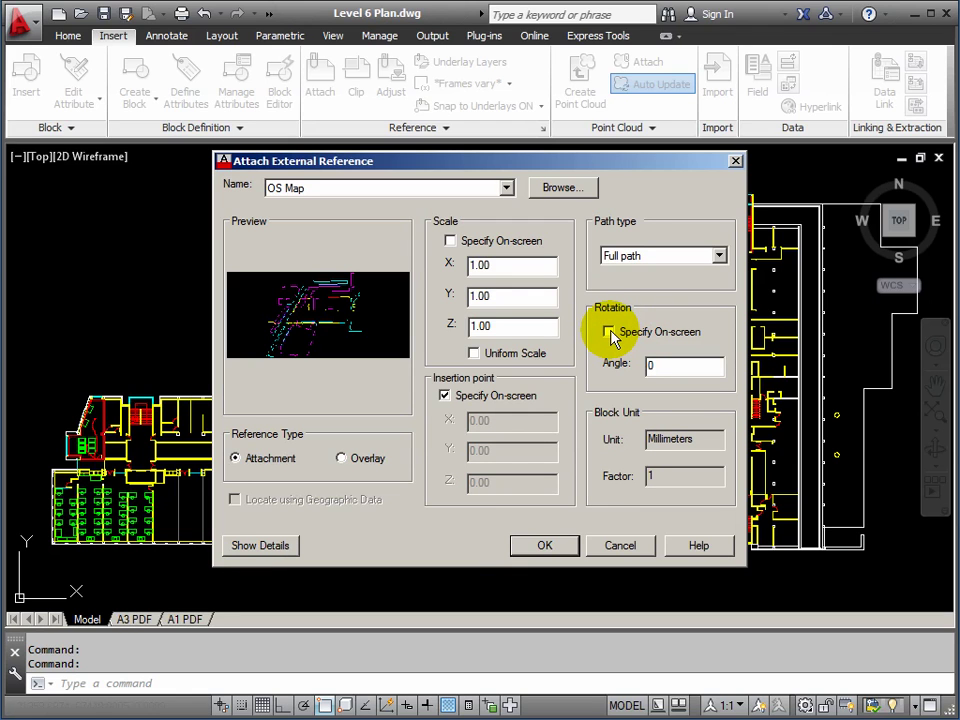
left_click(557, 545)
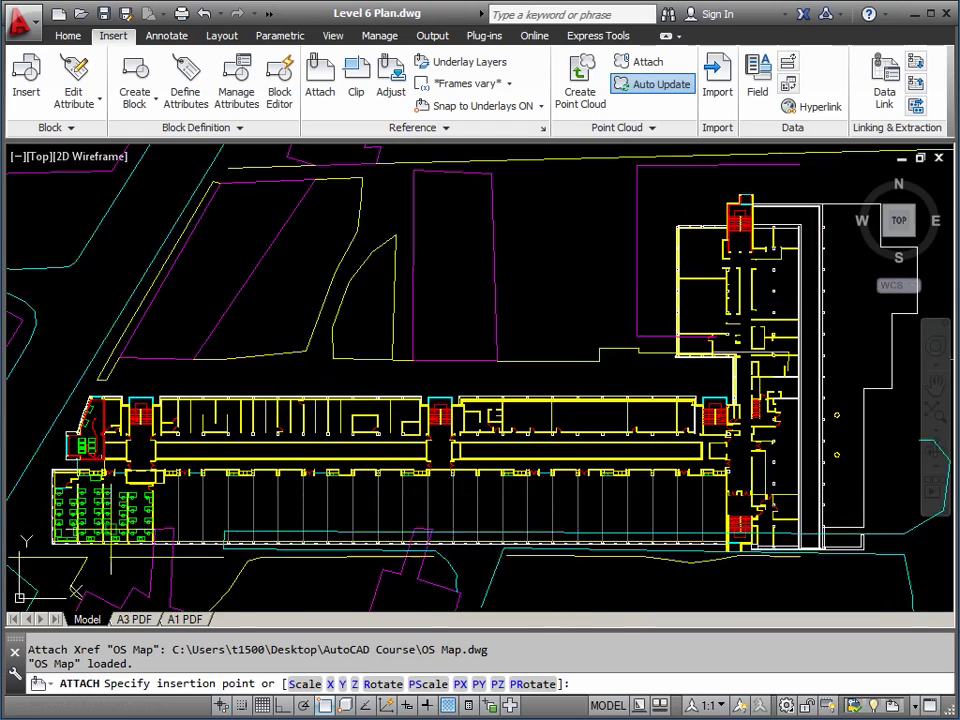
middle_click_drag(106, 536, 378, 460)
scroll(378, 460, "up", 10)
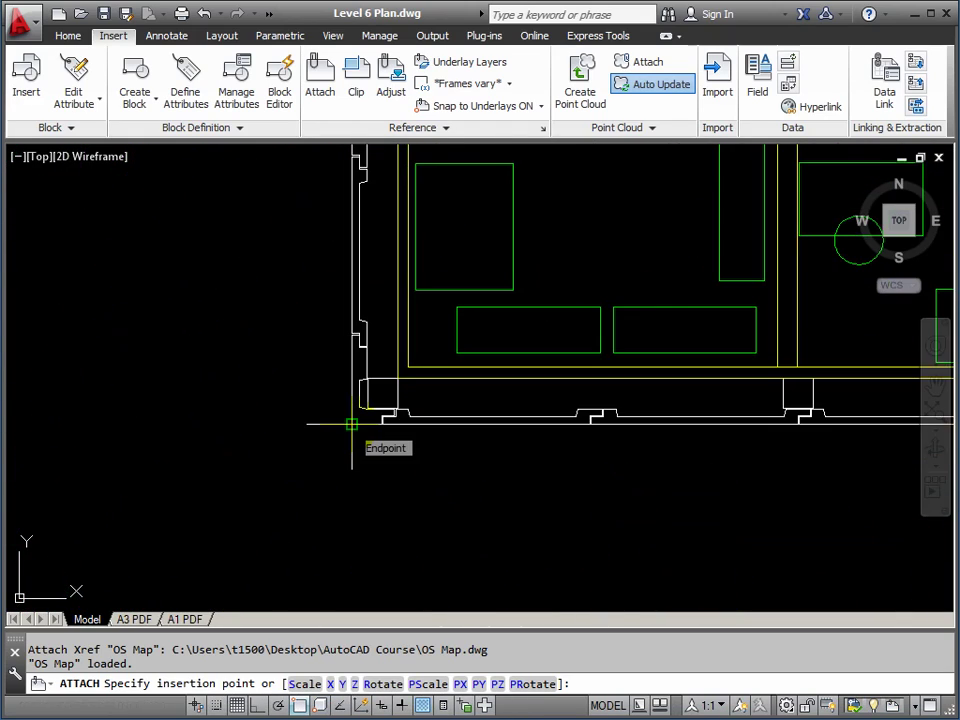
left_click(351, 424)
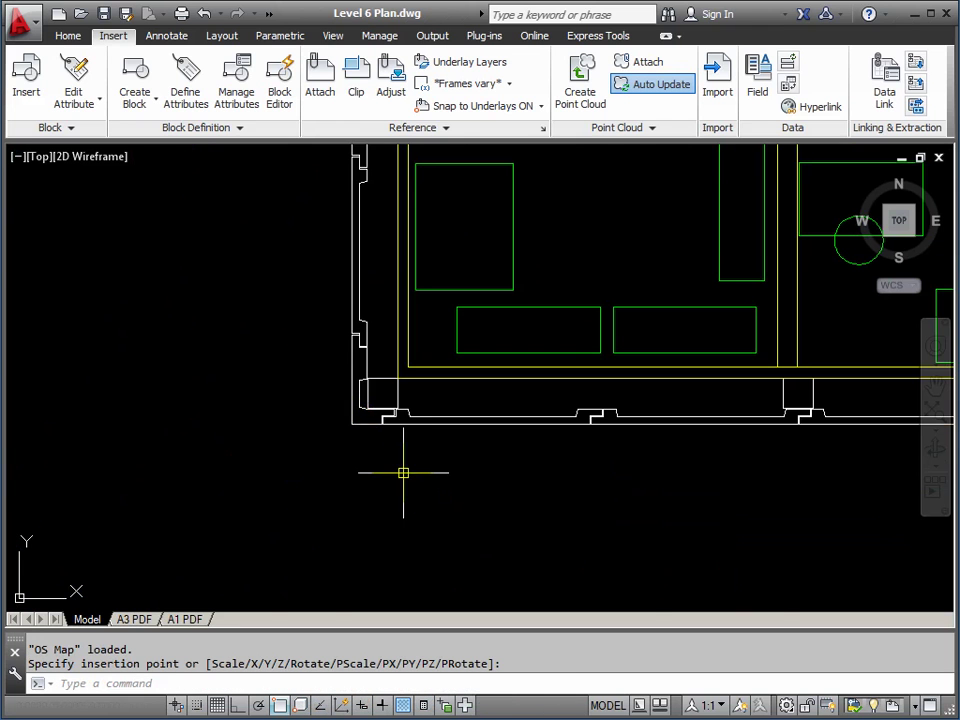
Draw a single short line in the open area north of the building's long wing.
scroll(403, 467, "down", 6)
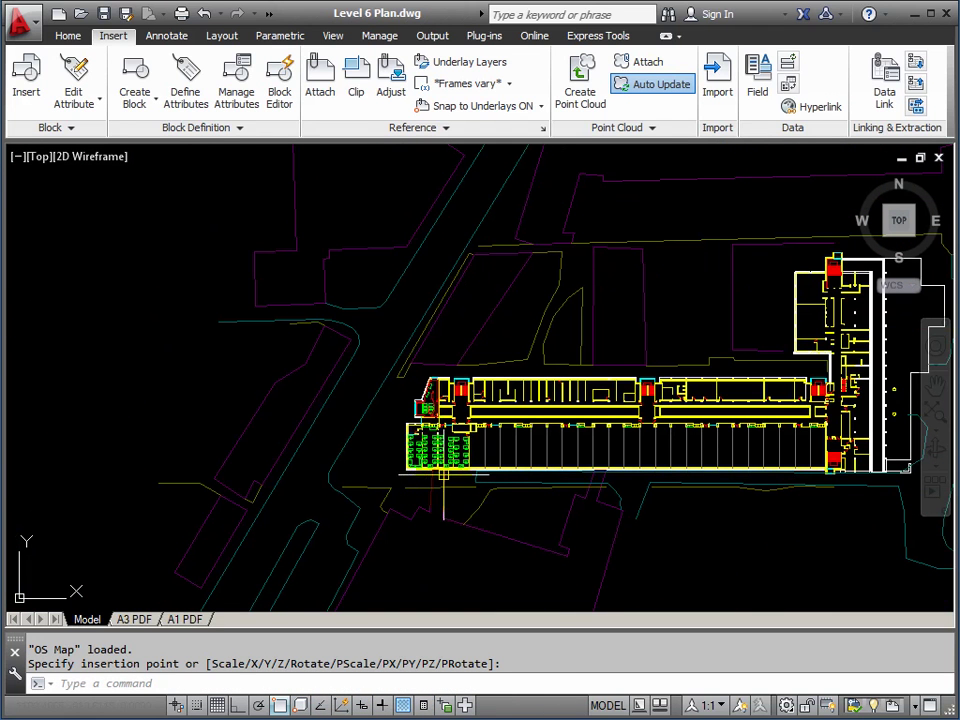
scroll(514, 497, "down", 3)
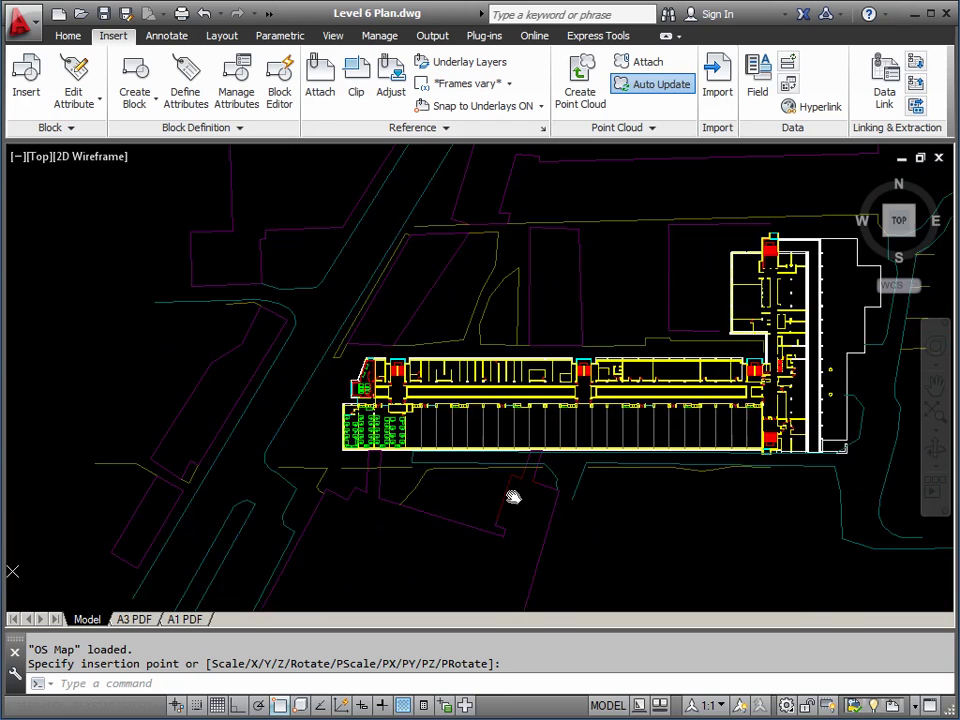
mouse_move(514, 470)
middle_mouse_down()
mouse_move(468, 447)
mouse_move(467, 431)
middle_mouse_up()
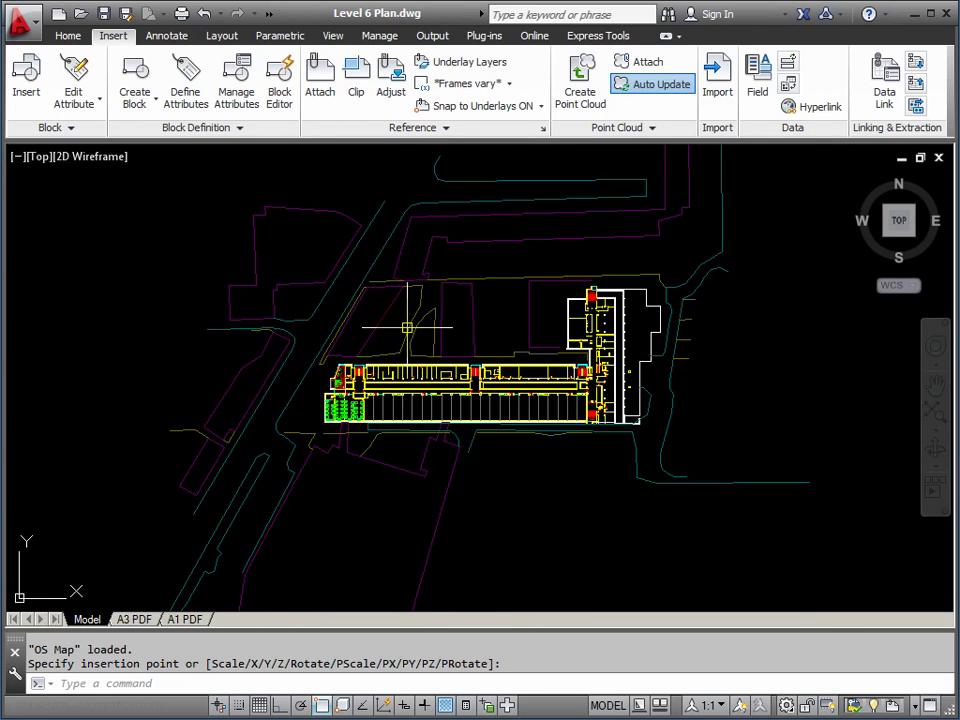
scroll(420, 313, "up", 2)
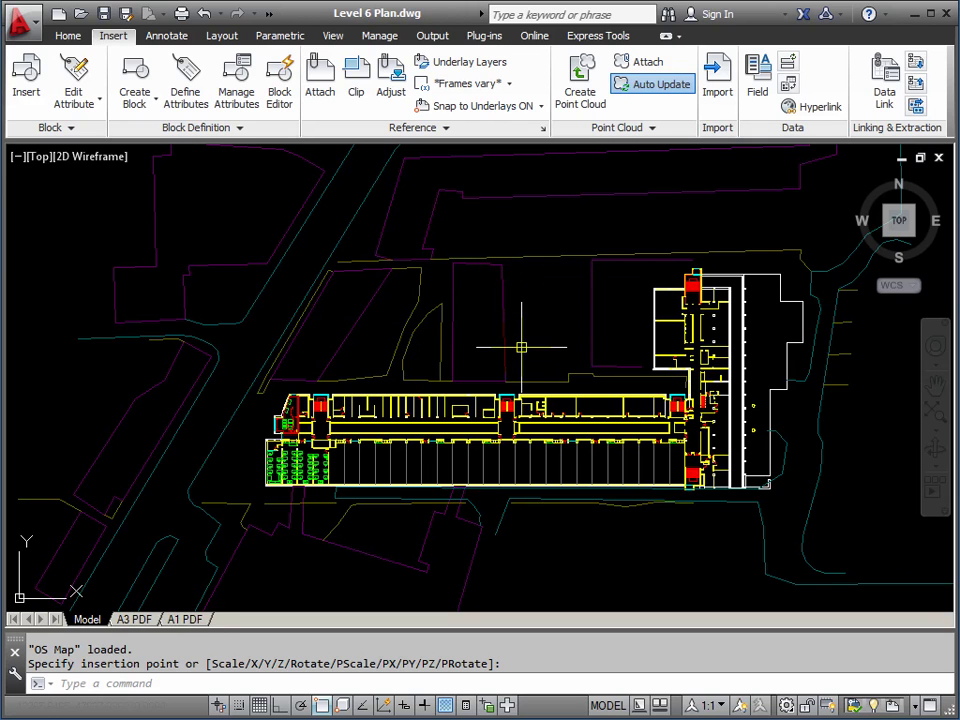
key("Return")
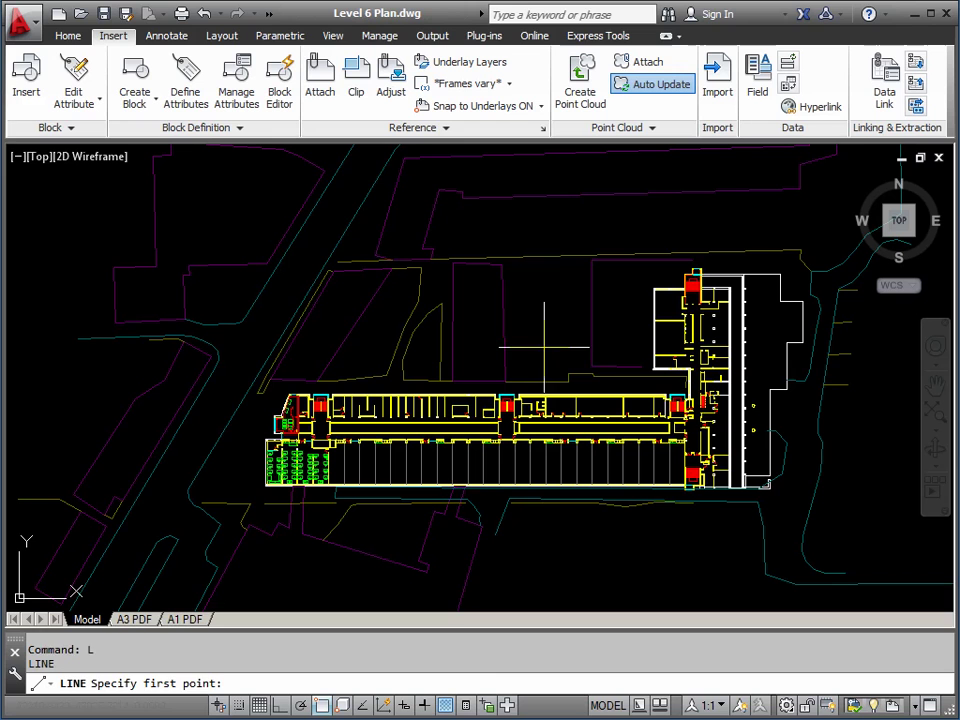
left_click(550, 342)
left_click(477, 348)
key("Return")
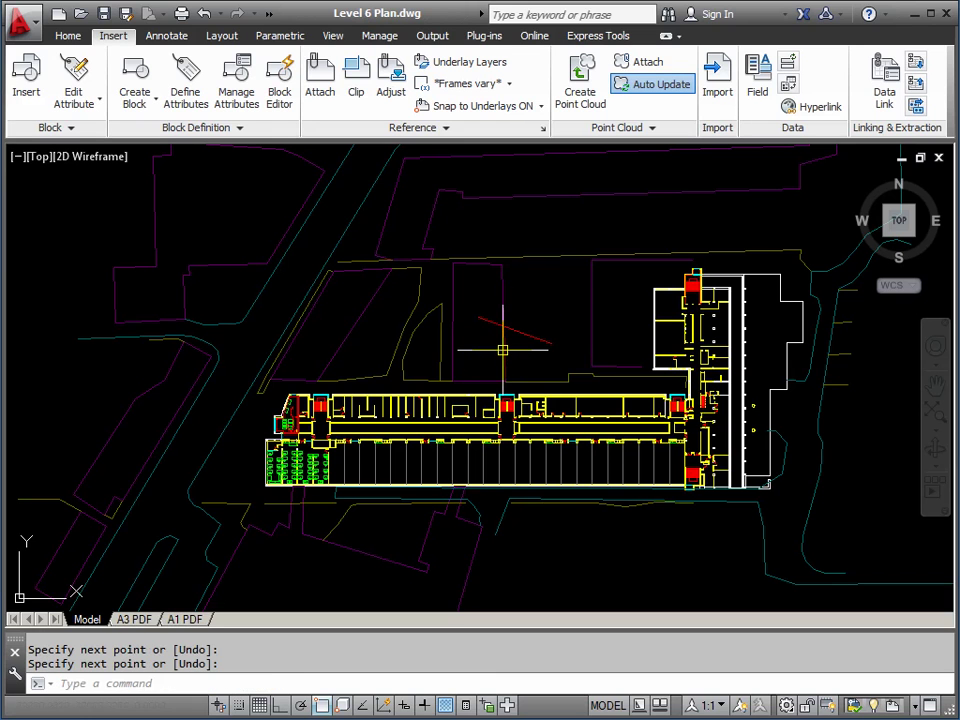
Trim the western end off the red line, using the OS Map building outline it crosses as the cutting edge.
type("tr")
key("Return")
left_click(503, 308)
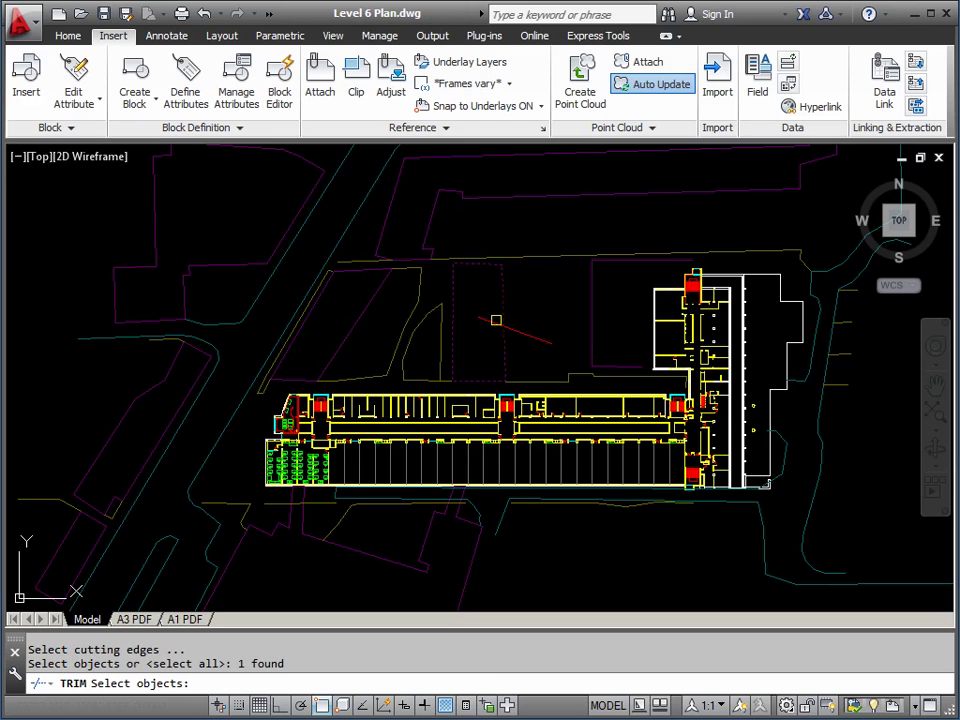
key("Return")
key("Escape")
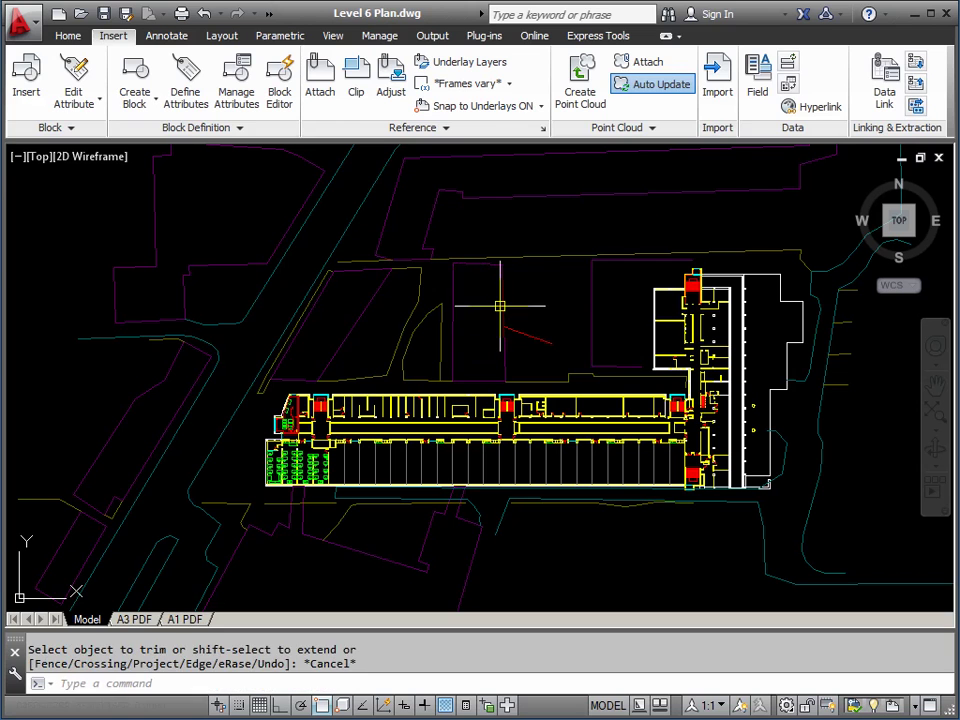
Select the attached OS Map reference, clear that selection, and erase the short red line north of the long wing.
left_click(503, 298)
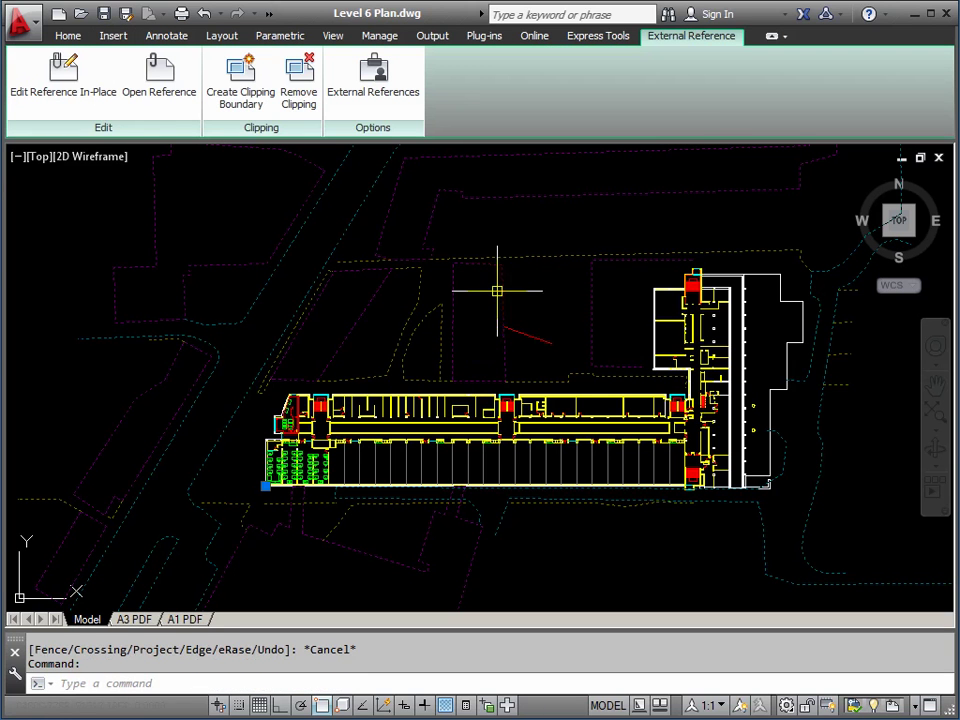
key("Escape")
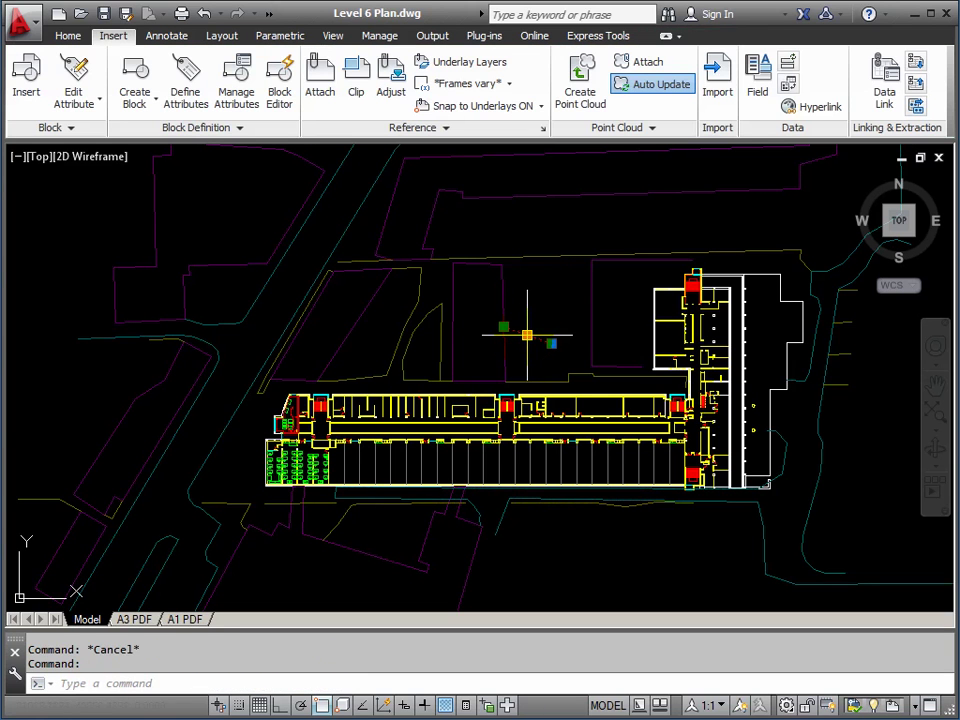
key("Delete")
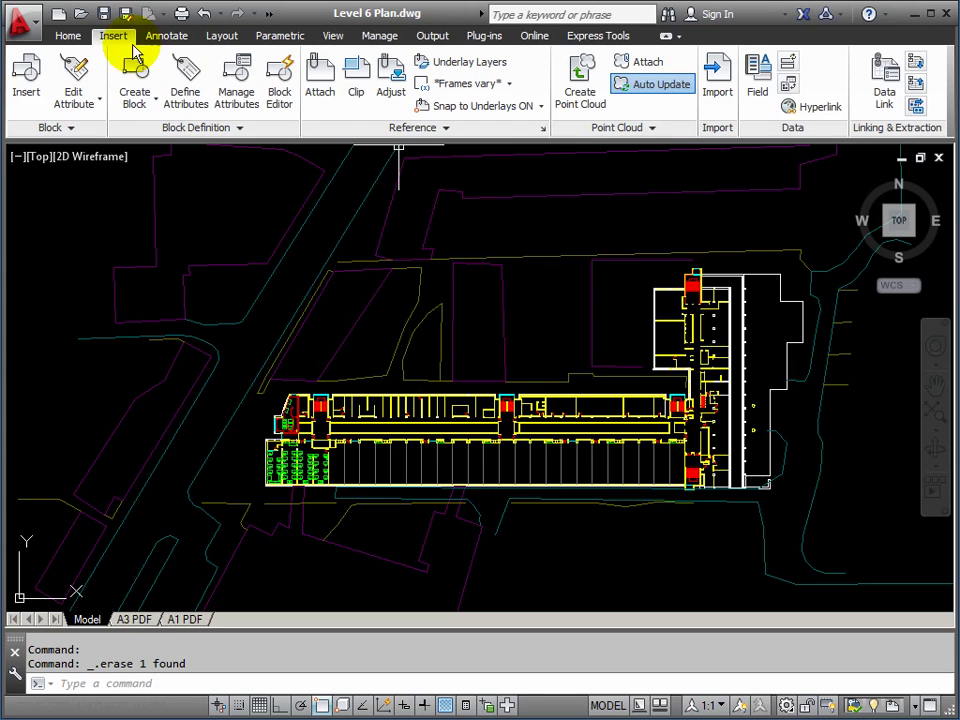
Turn off the referenced layers OS Map|BUILDINGS and OS Map|ROADS.
left_click(68, 36)
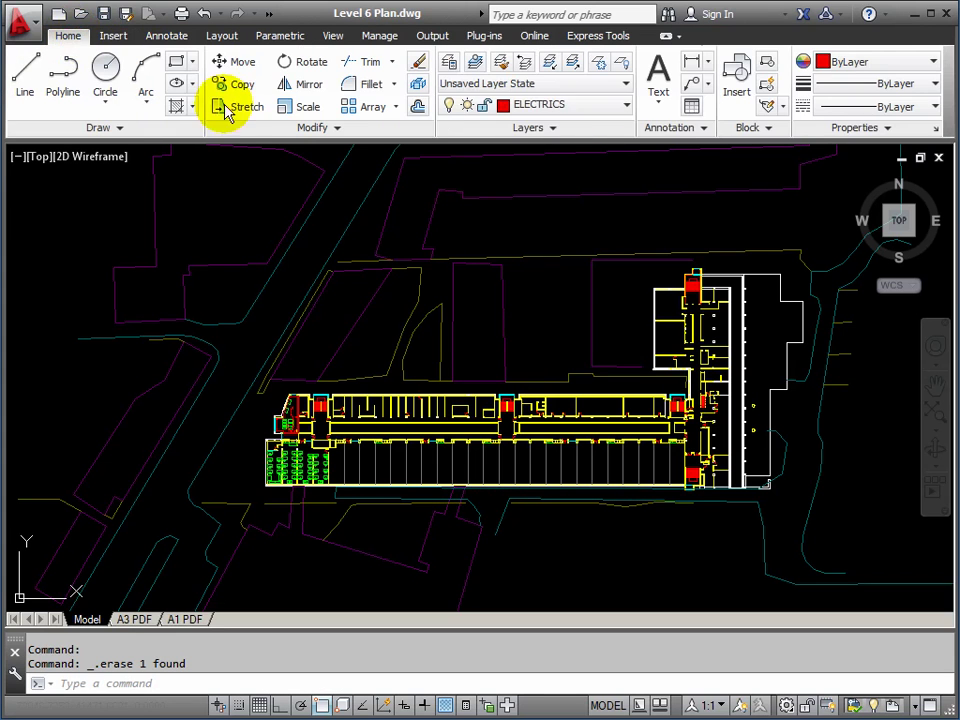
left_click(626, 108)
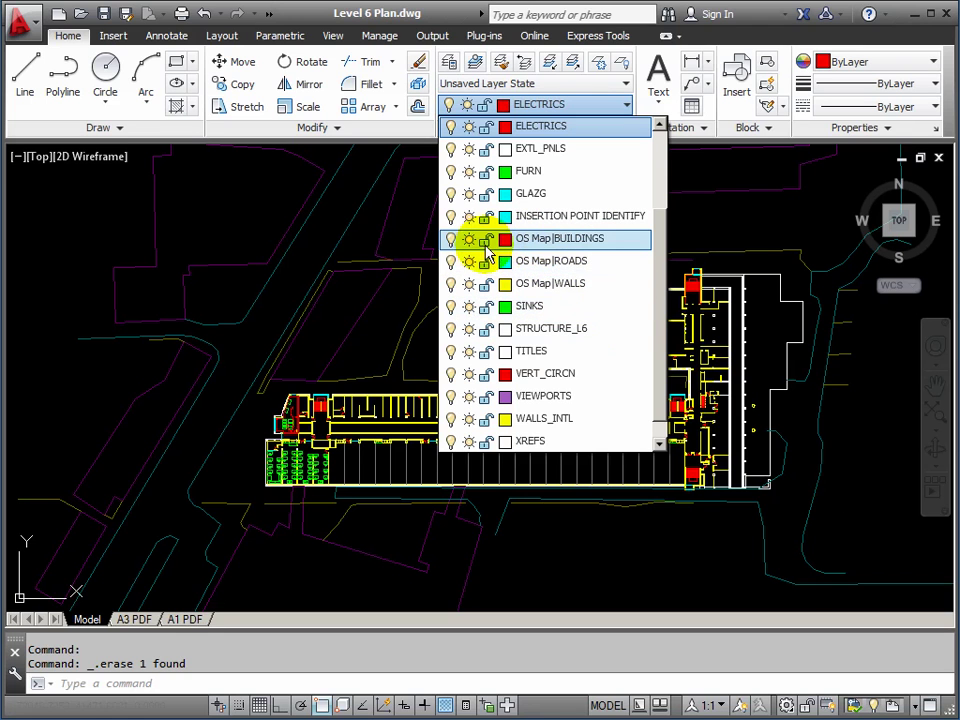
left_click(452, 239)
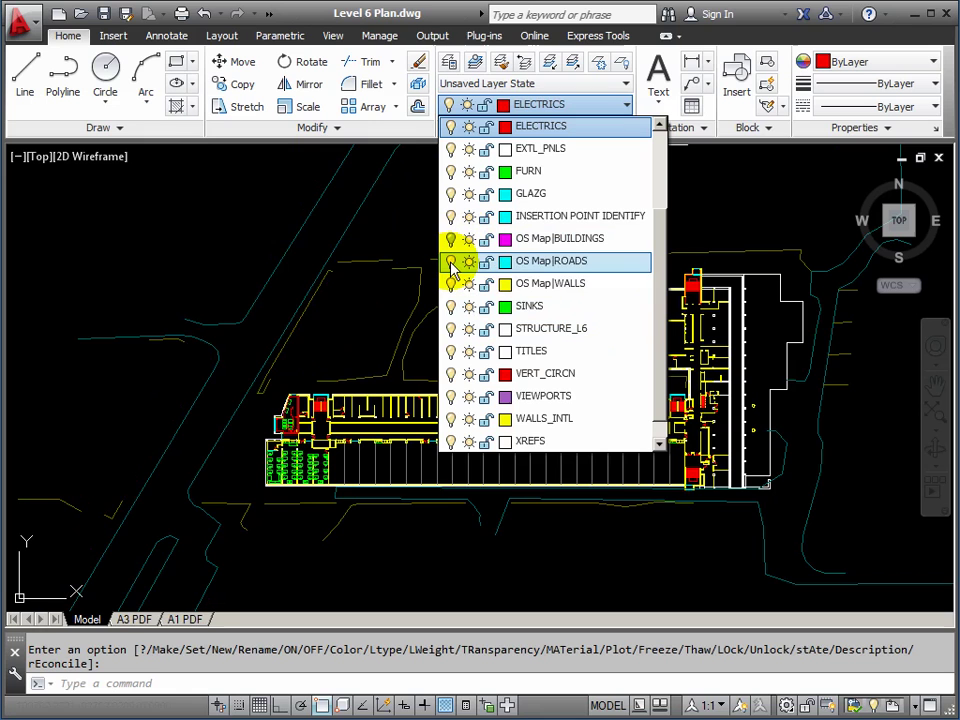
left_click(452, 261)
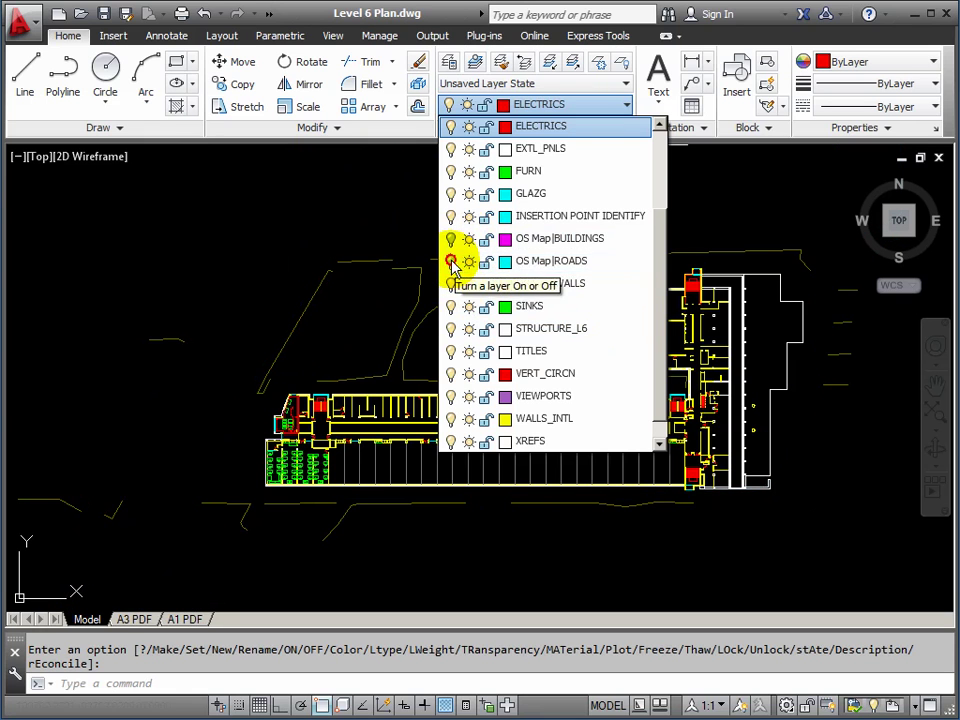
Turn the OS Map|ROADS and OS Map|BUILDINGS layers back on and close the layer list.
left_click(452, 261)
left_click(452, 239)
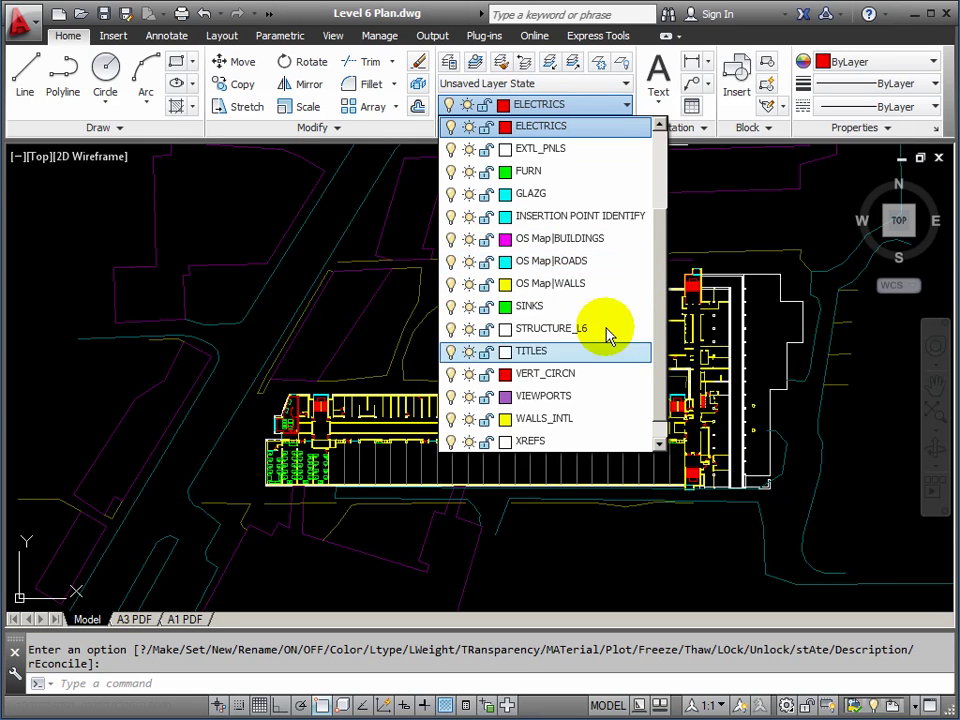
left_click(375, 193)
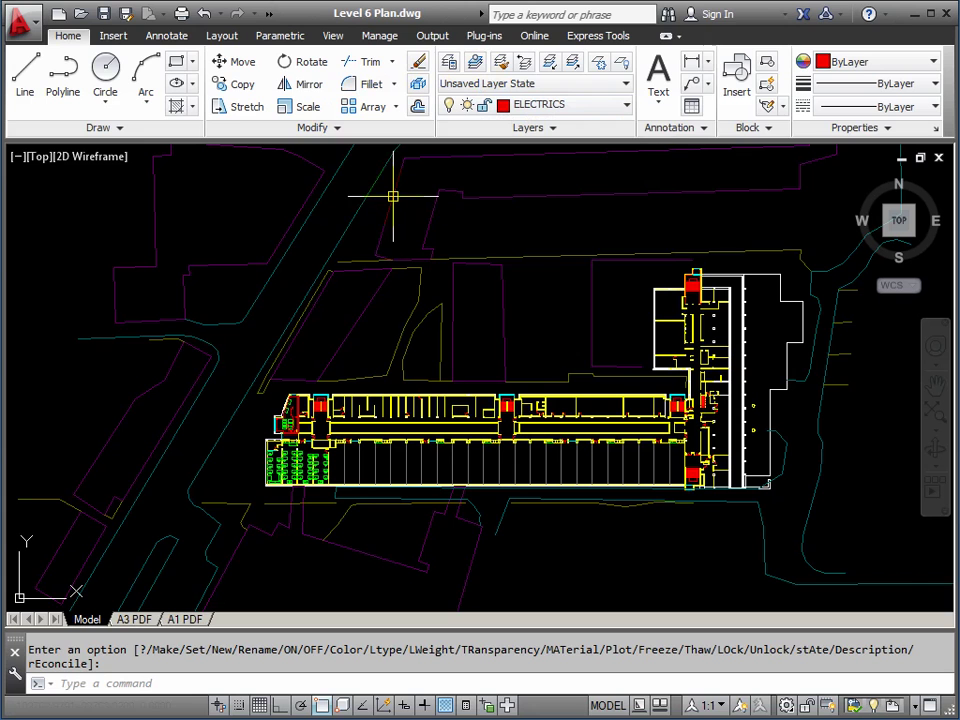
Move the attached OS Map reference onto the XREFS layer and clear the selection.
left_click(390, 195)
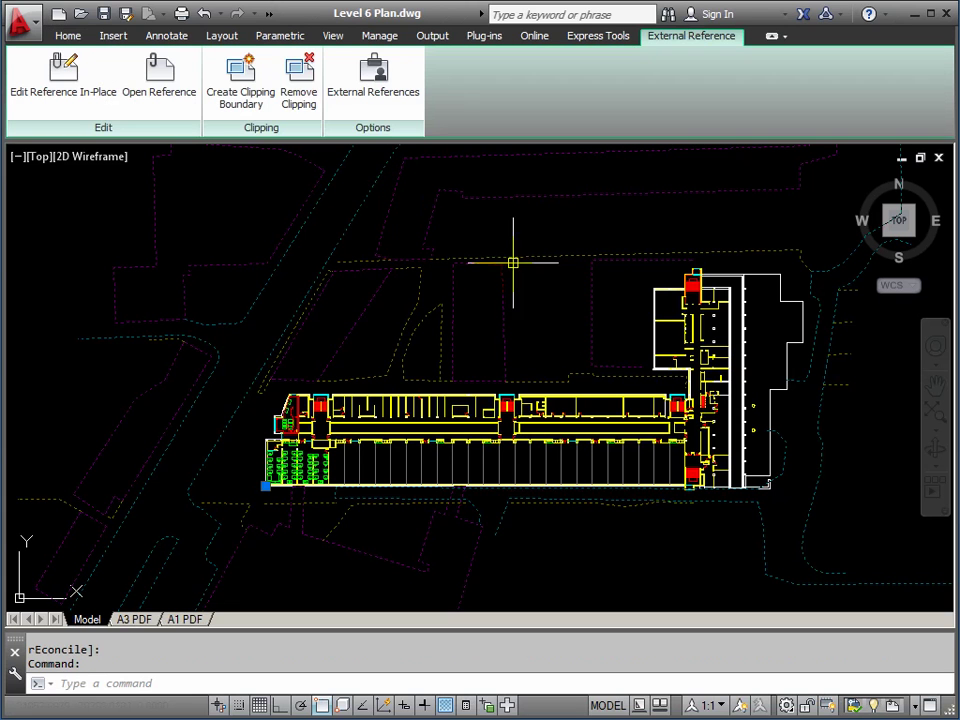
left_click(70, 36)
left_click(625, 105)
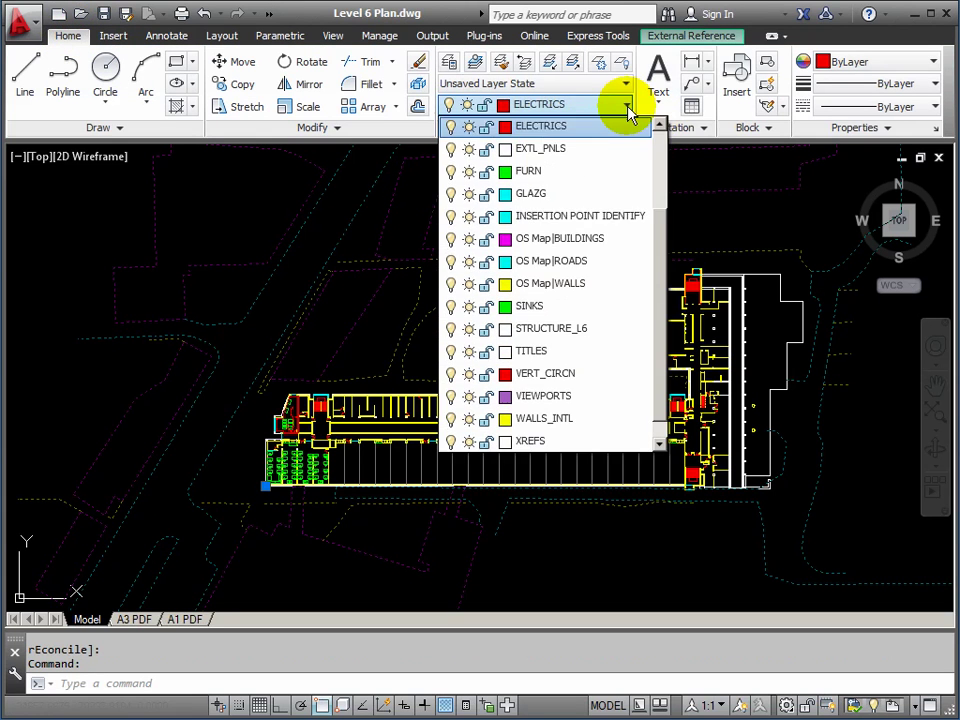
scroll(656, 274, "down", 1)
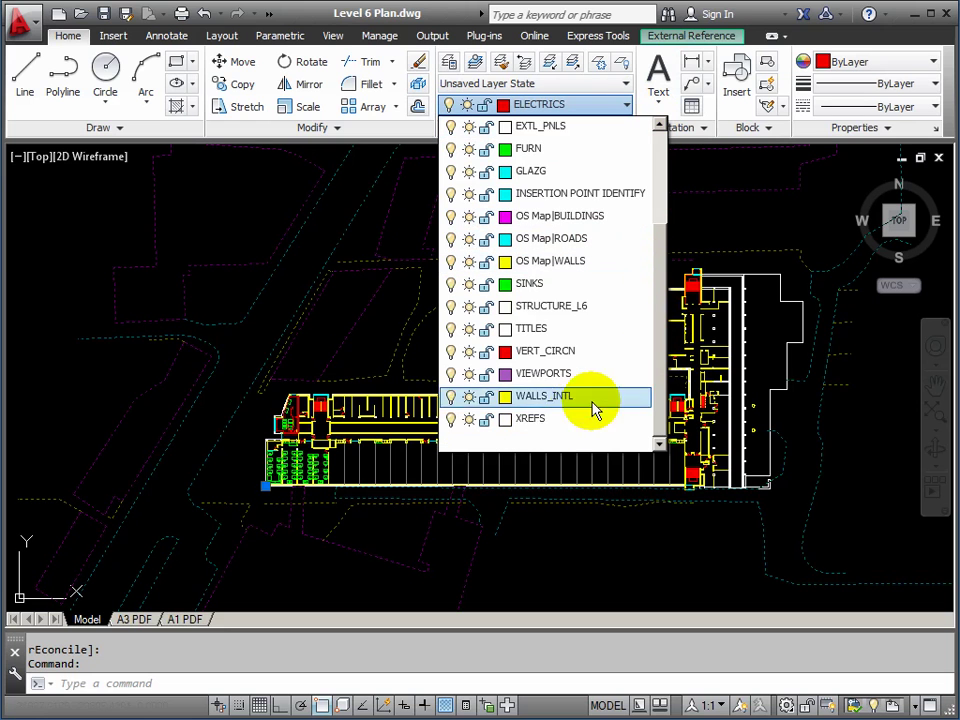
left_click(545, 420)
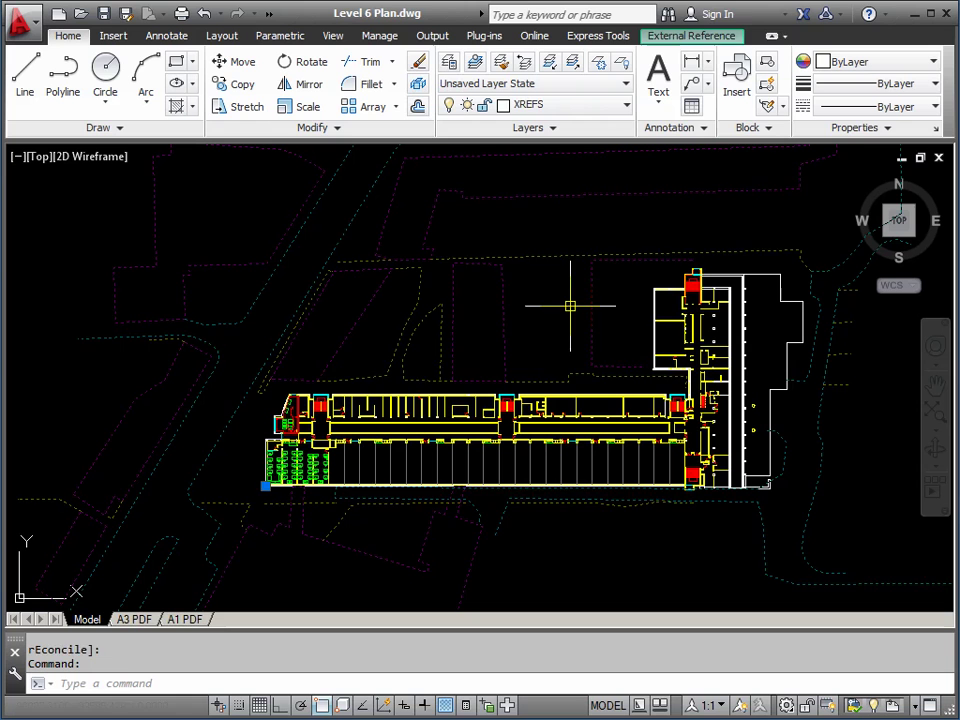
key("Escape")
key("Escape")
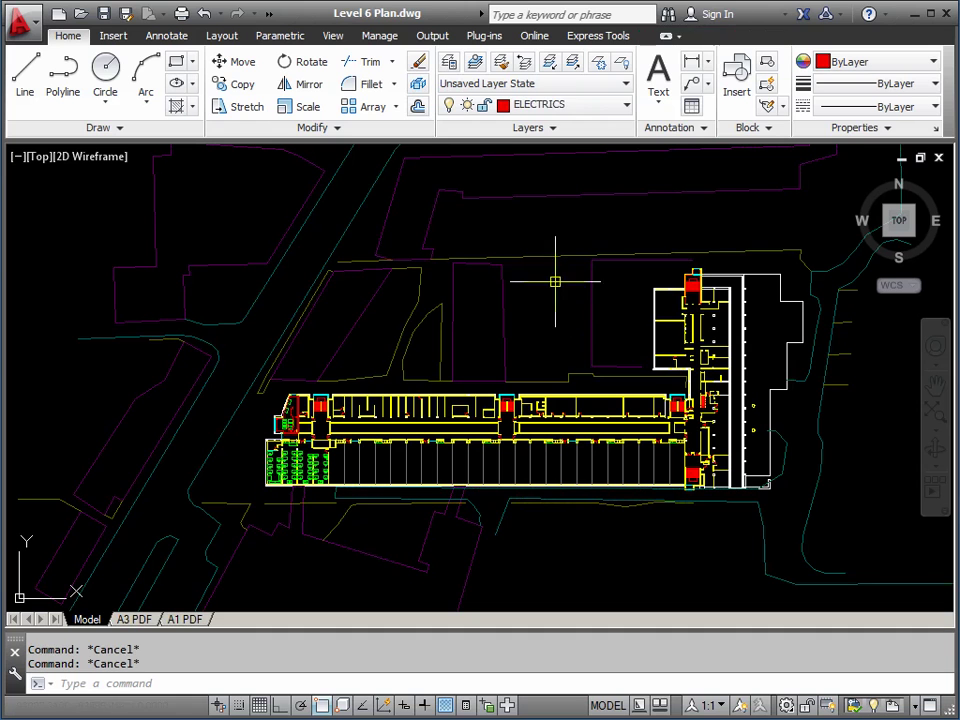
Freeze the XREFS layer to hide the whole map, and thaw it again.
left_click(628, 113)
scroll(654, 221, "down", 1)
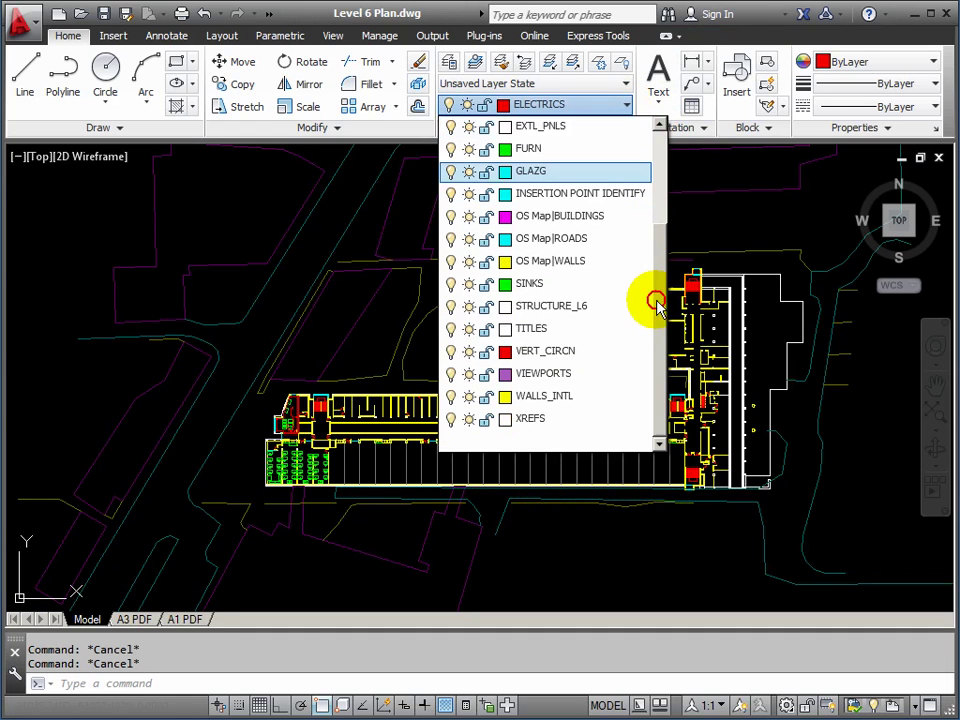
left_click(469, 420)
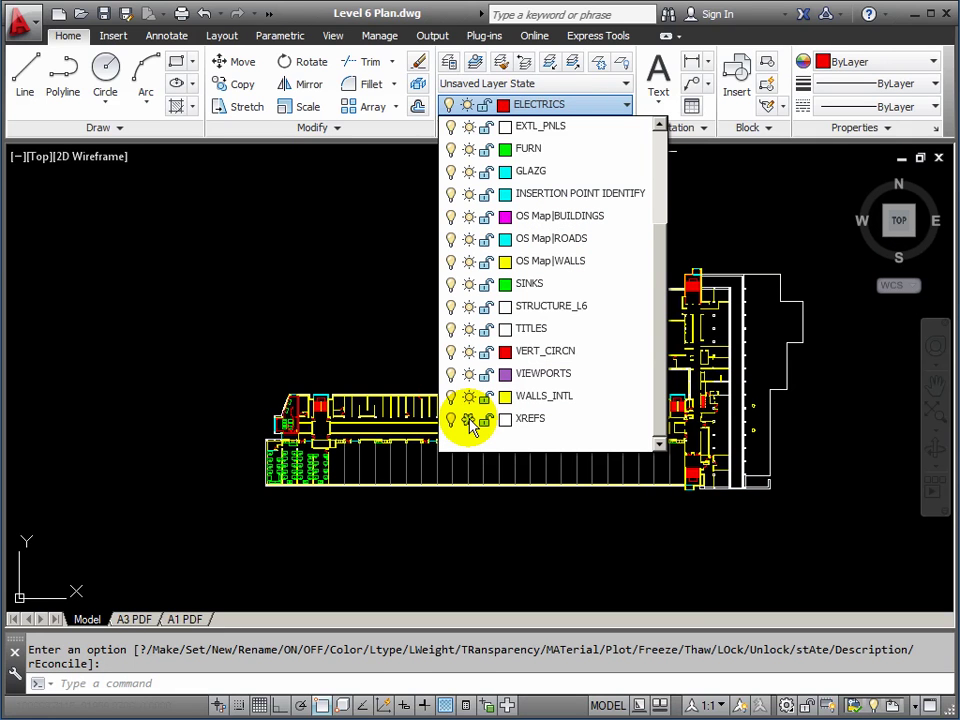
left_click(469, 420)
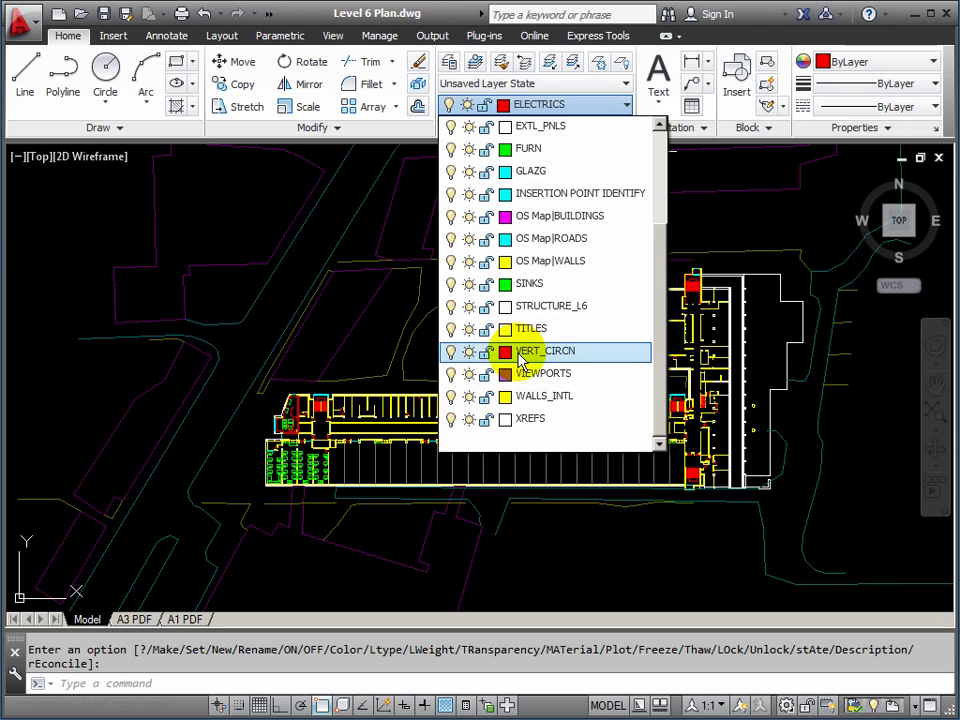
left_click(396, 217)
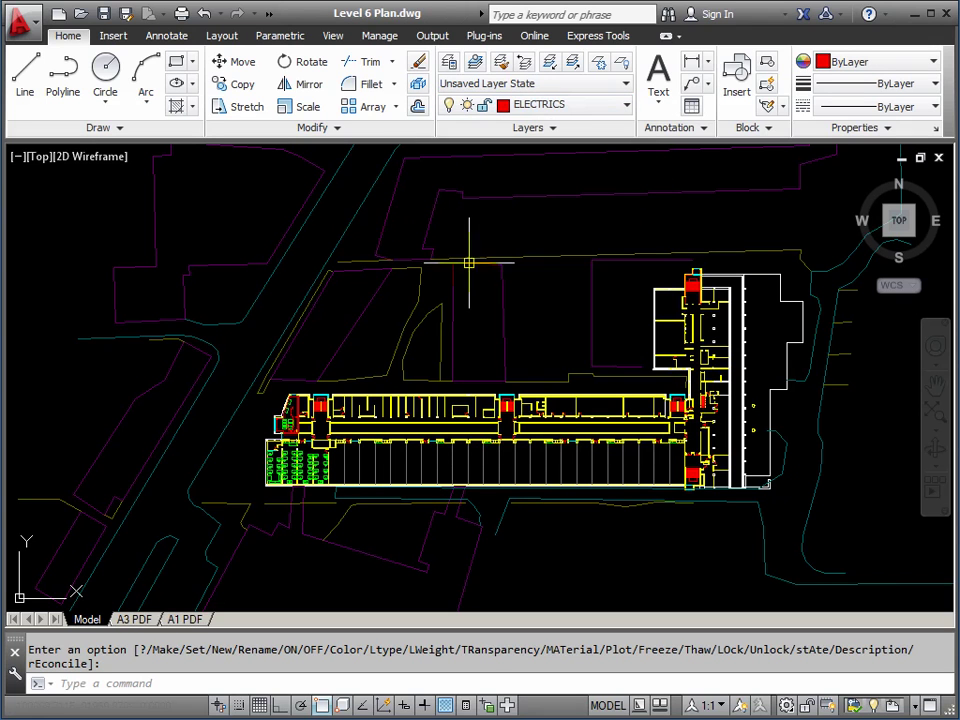
Open the source drawing OS Map.dwg from the AutoCAD Course folder.
left_click(85, 22)
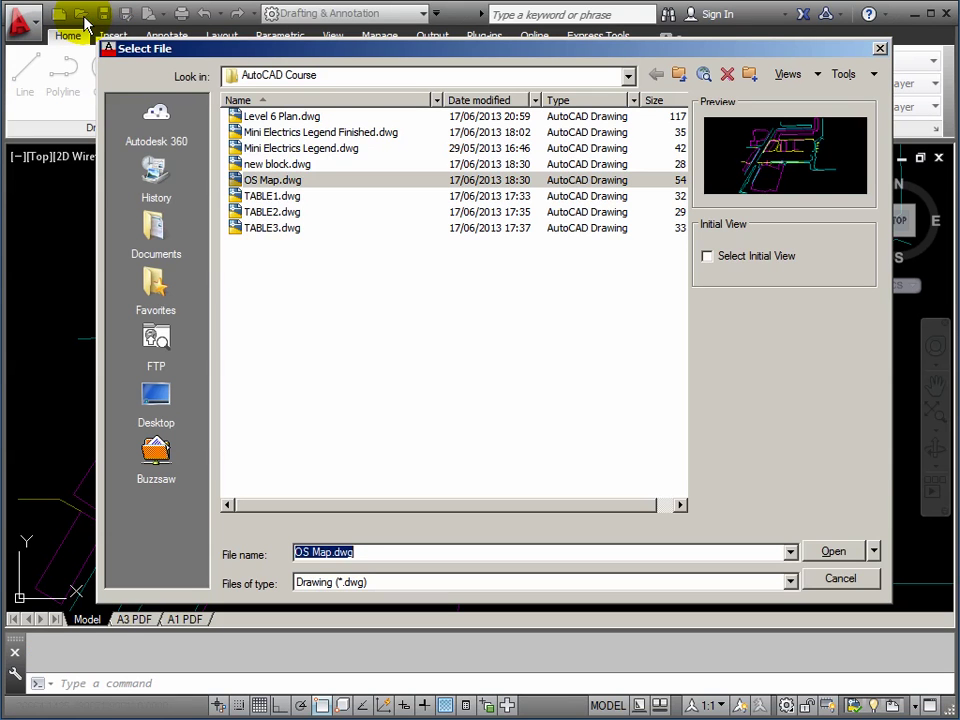
left_click(248, 180)
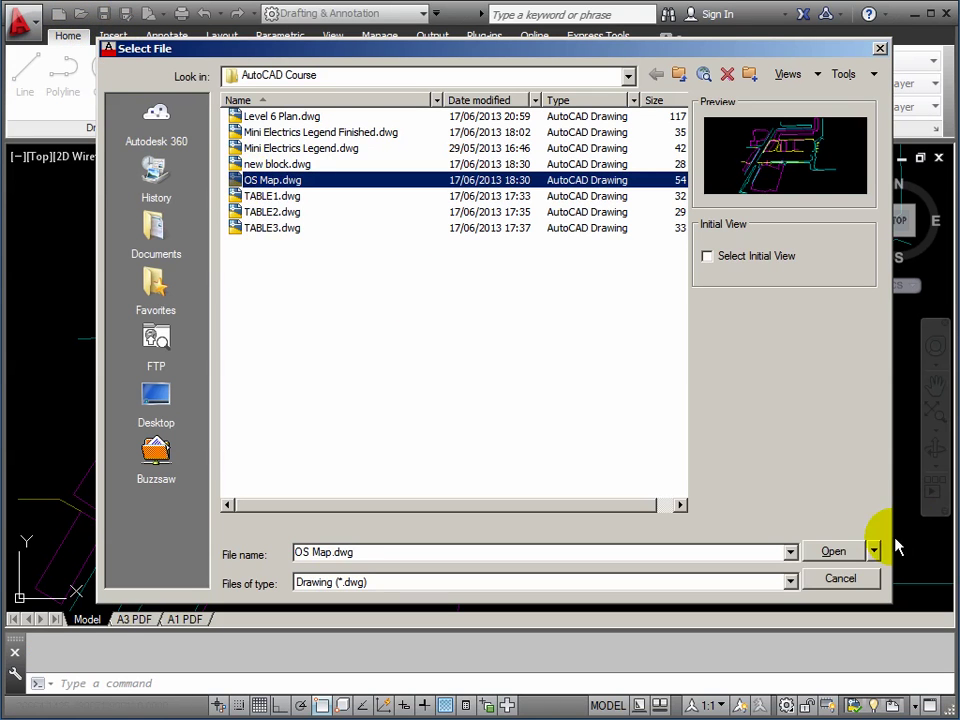
left_click(835, 553)
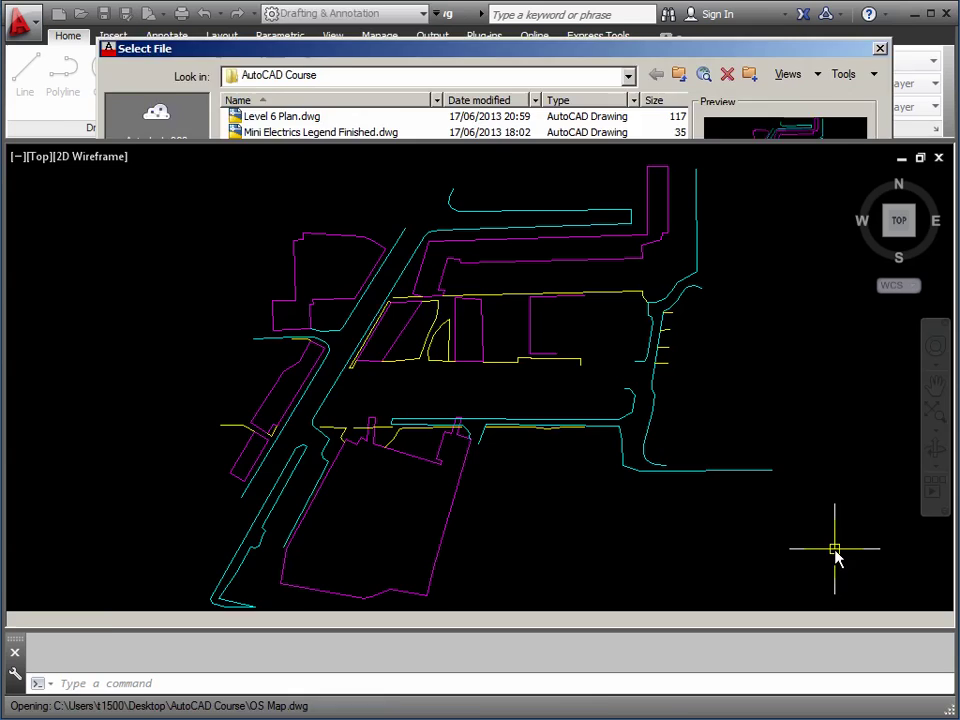
Draw a circle of about 1409 radius just east of the road's bend, above the short yellow wall line.
scroll(317, 377, "up", 3)
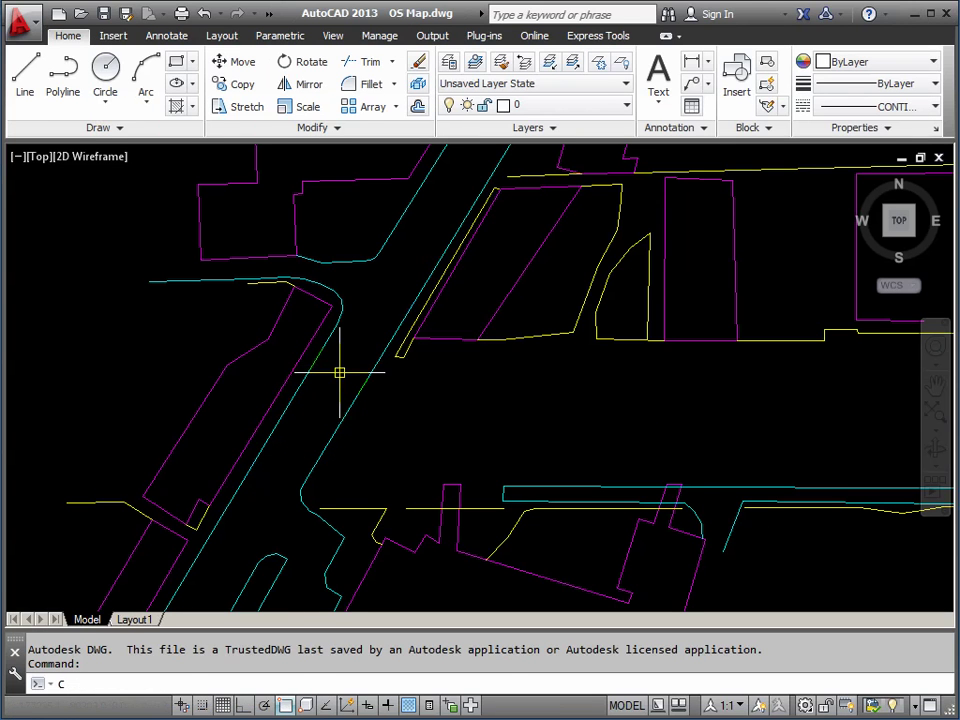
key("Return")
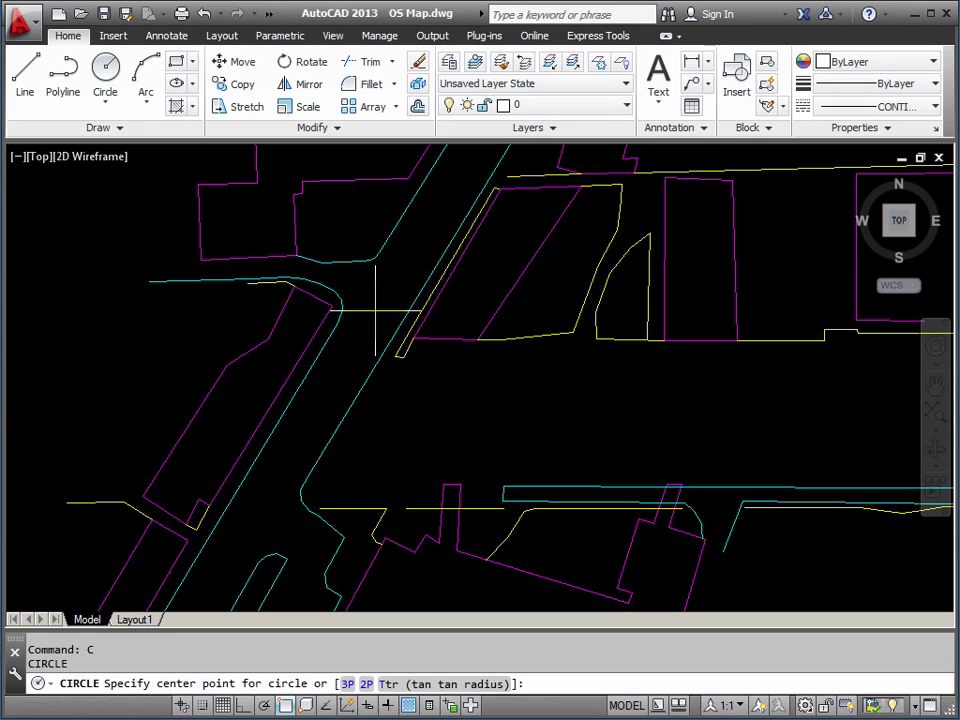
scroll(330, 487, "up", 3)
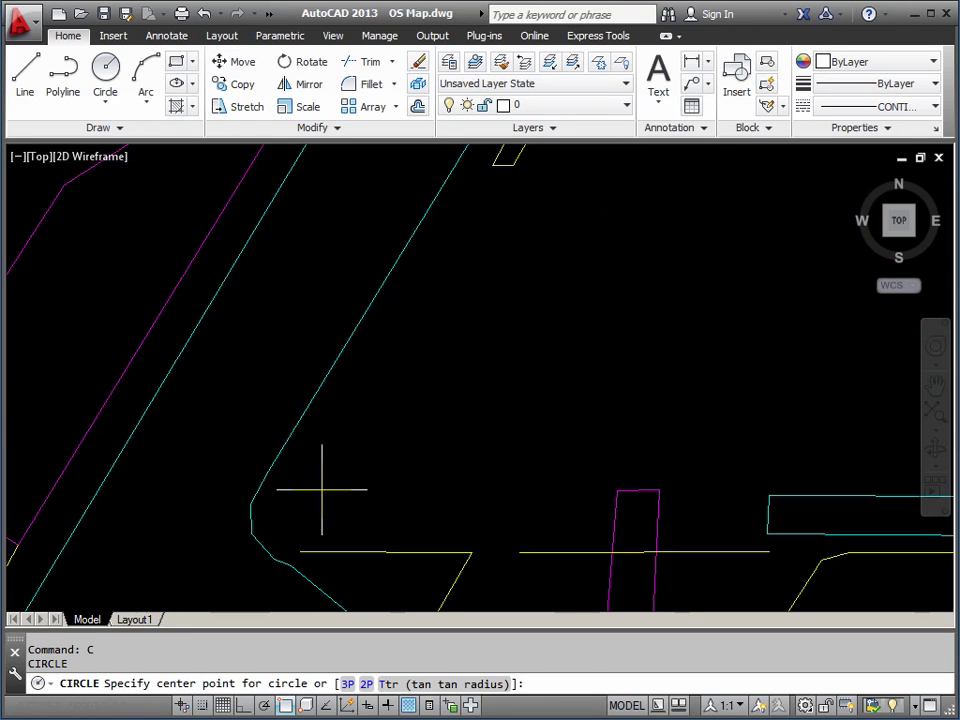
left_click(317, 490)
left_click(332, 482)
Draw four more circles of the same radius, evenly spaced in a row running northeast along the road's east edge.
key("Return")
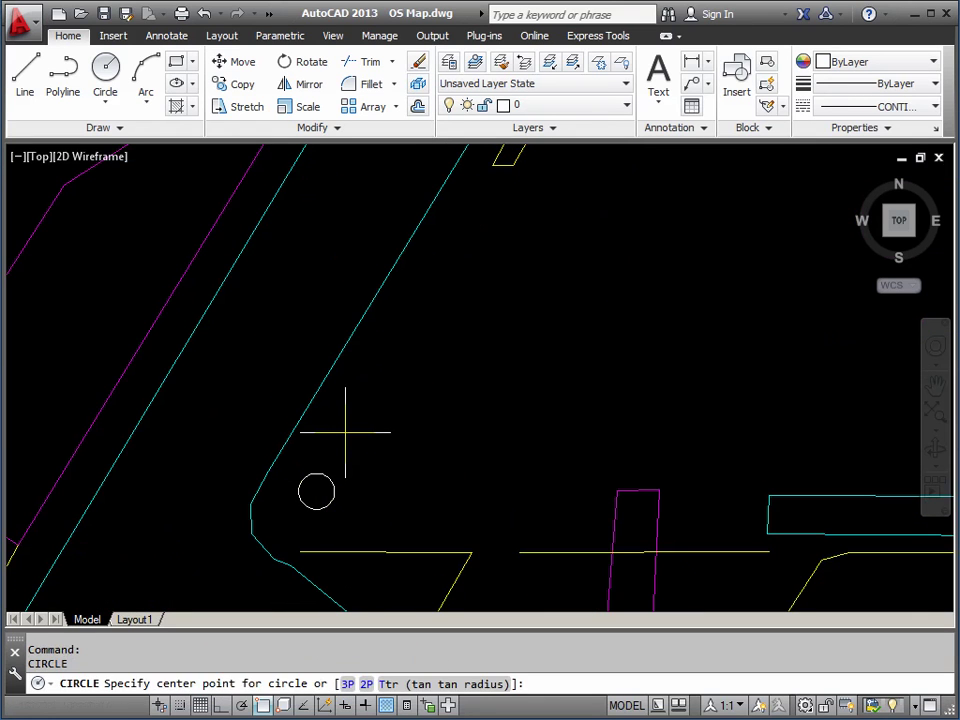
left_click(348, 430)
key("Return")
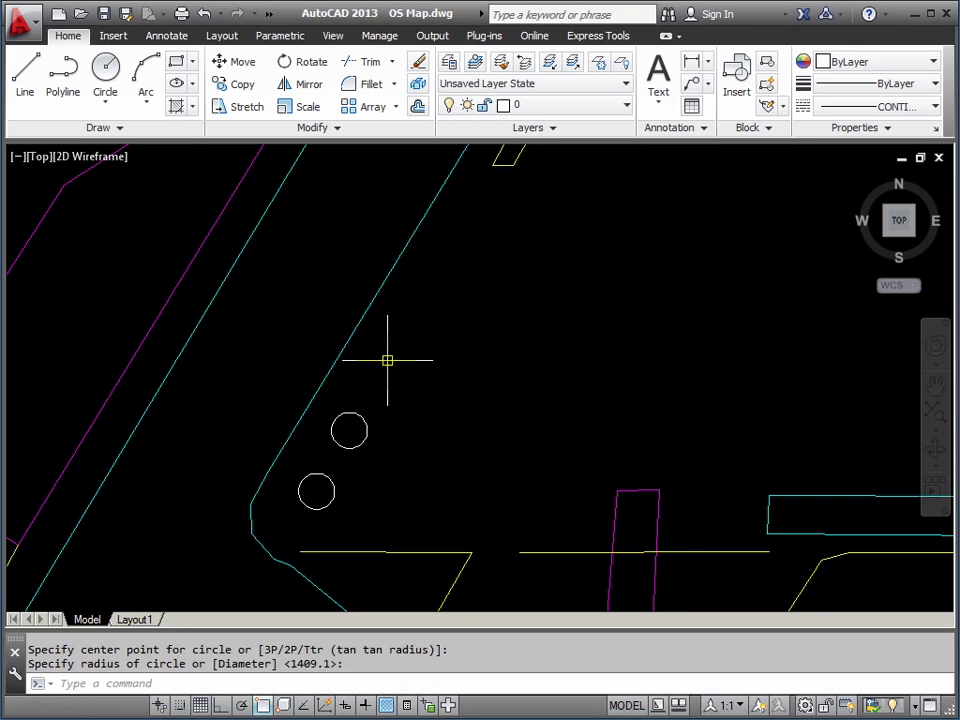
key("Return")
left_click(388, 364)
right_click(410, 330)
key("Return")
left_click(423, 301)
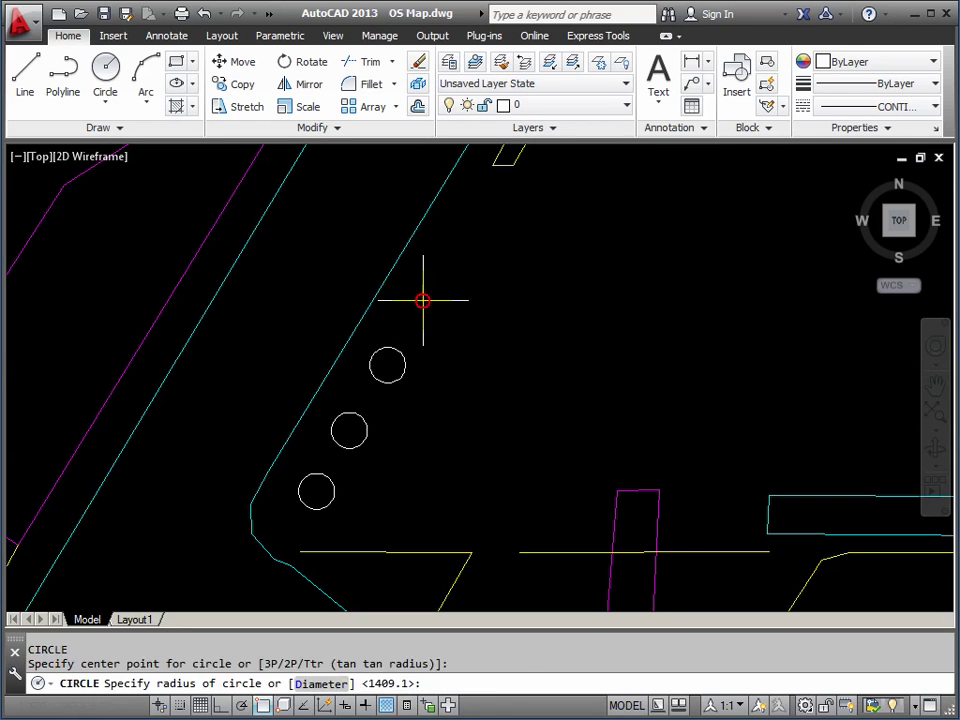
key("Return")
key("Return")
left_click(460, 237)
key("Return")
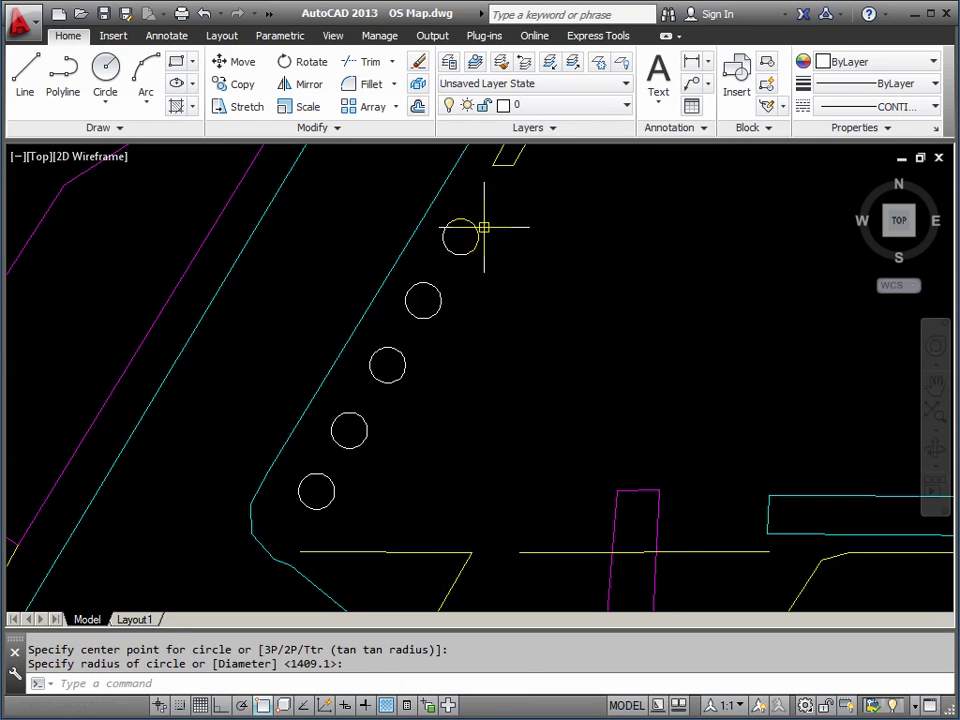
Save the OS Map drawing and close it to return to Level 6 Plan.
left_click(104, 14)
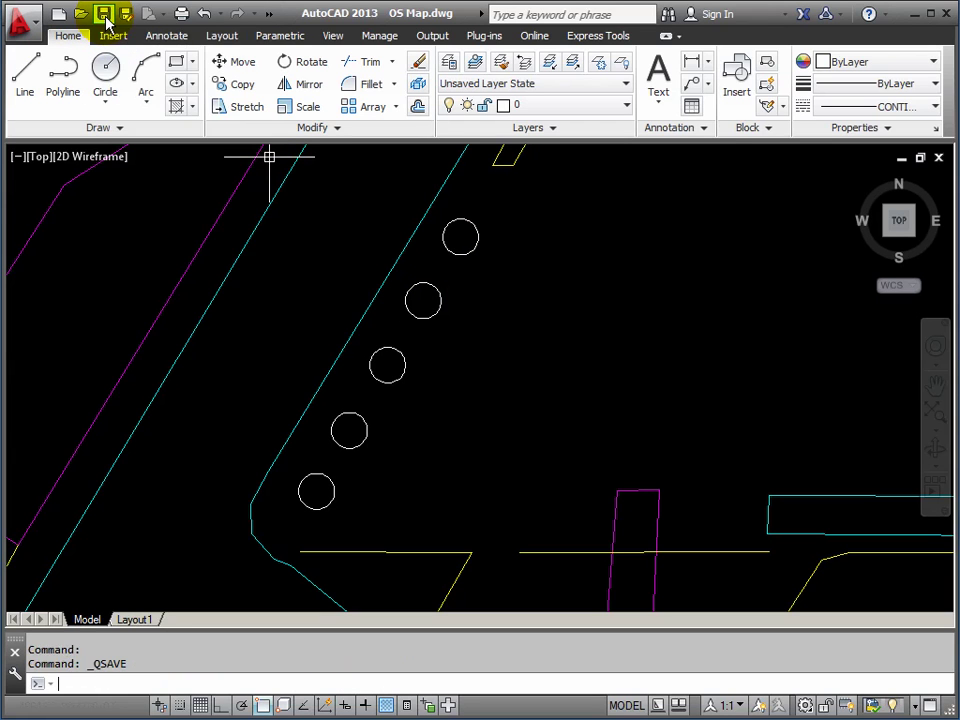
left_click(939, 160)
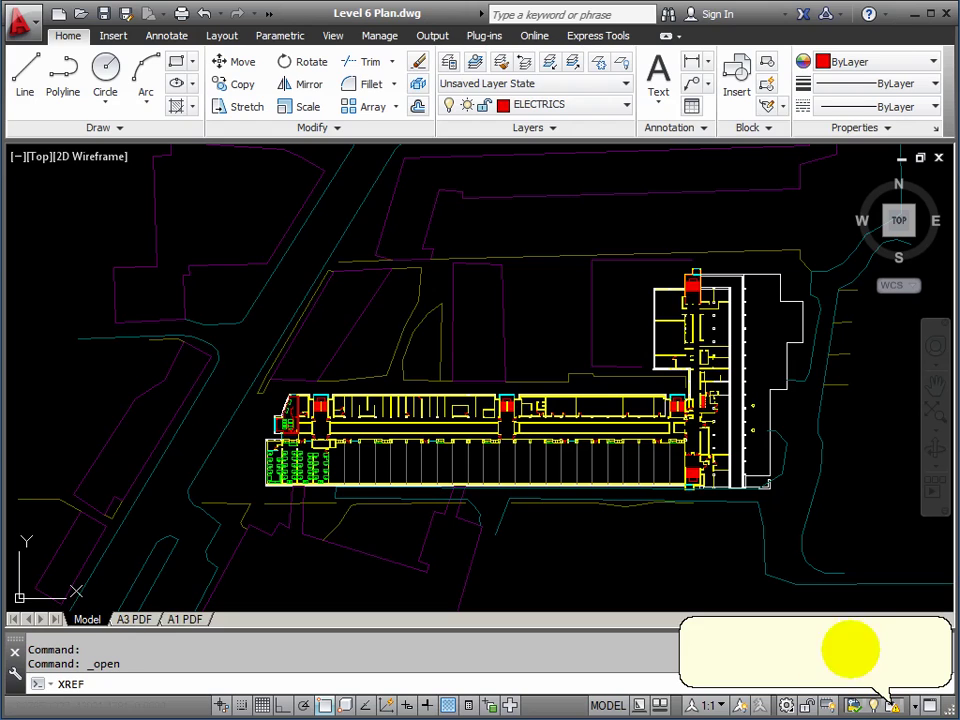
Open the External References list and reload the OS Map reference to bring in its updated source drawing.
key("Return")
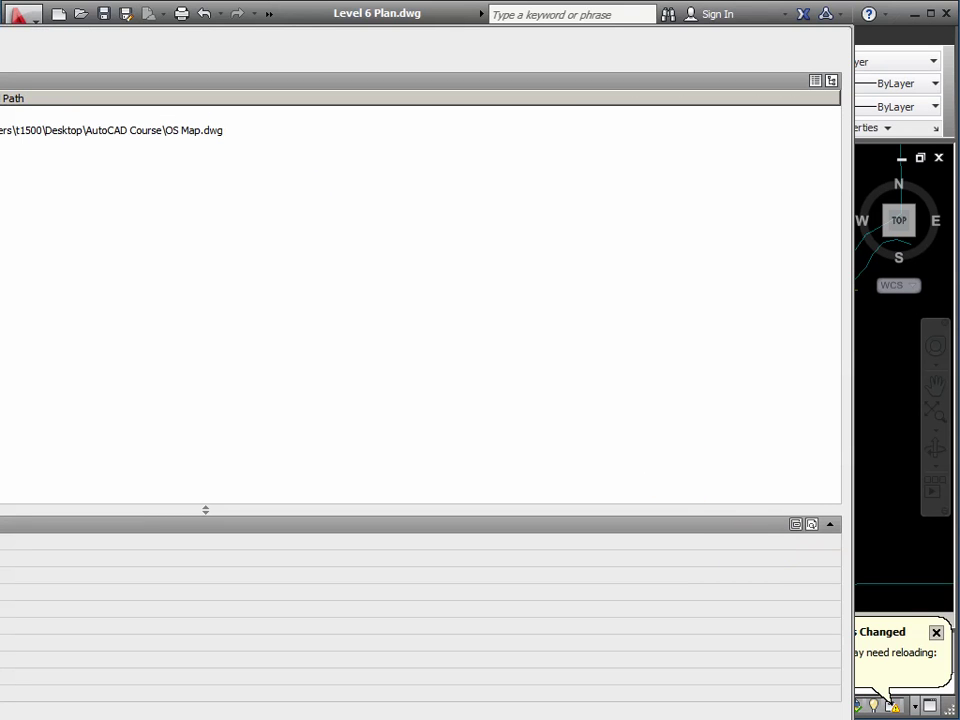
mouse_move(2, 27)
left_mouse_down()
mouse_move(4, 128)
mouse_move(90, 214)
mouse_move(96, 276)
mouse_move(111, 208)
left_mouse_up()
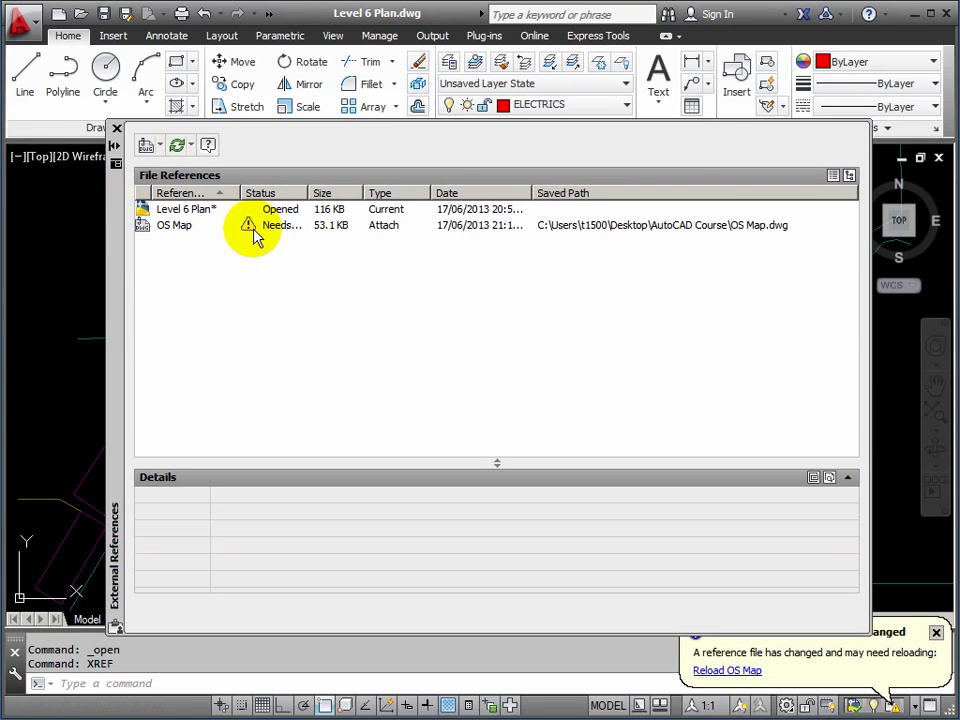
mouse_move(253, 236)
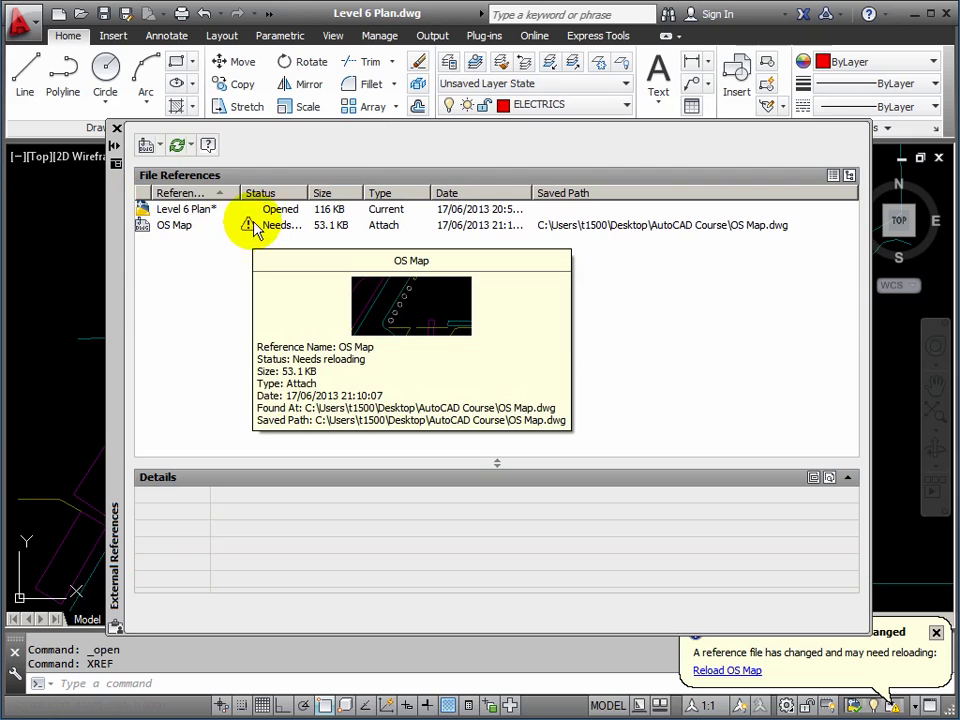
mouse_move(113, 260)
left_mouse_down()
mouse_move(607, 262)
mouse_move(536, 253)
mouse_move(450, 264)
left_mouse_up()
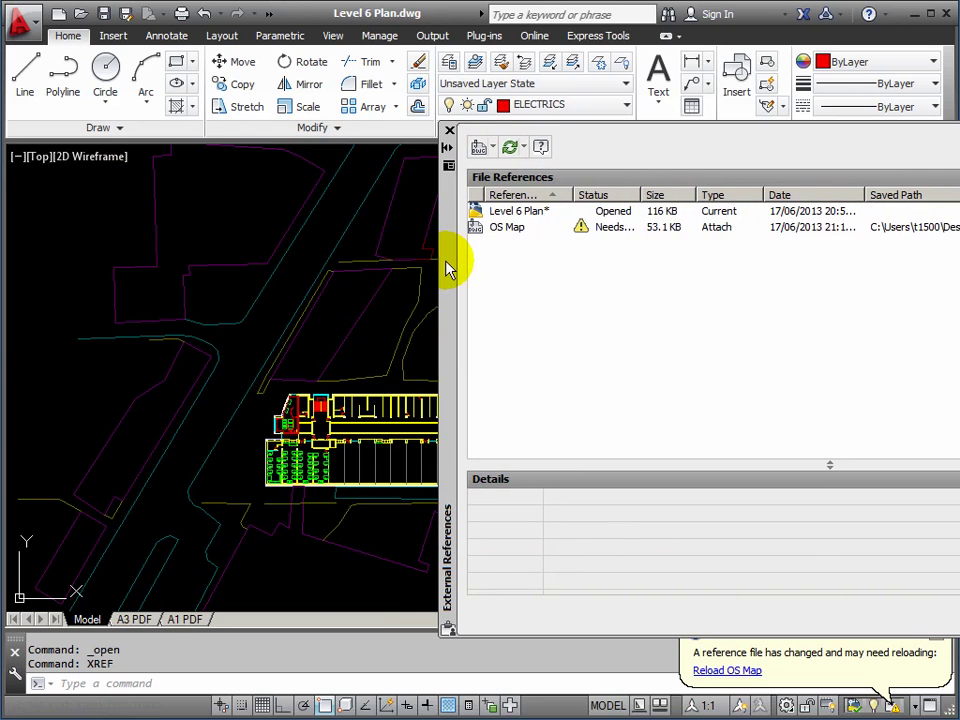
left_click(507, 229)
right_click(507, 230)
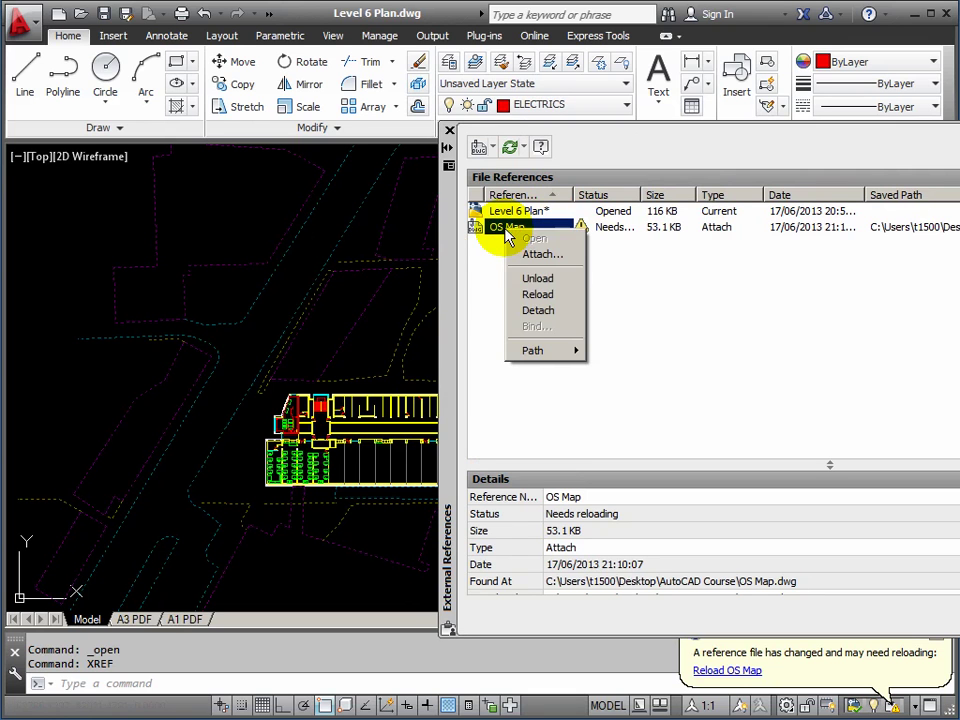
left_click(541, 295)
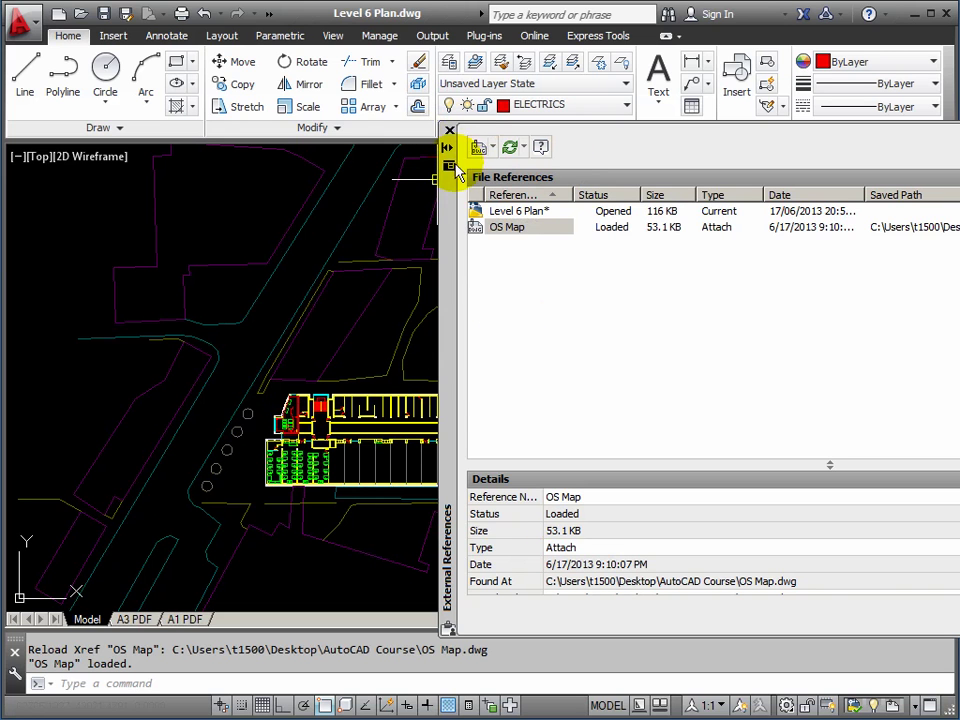
Unload the OS Map reference from the plan and reload it.
left_click_drag(449, 210, 150, 246)
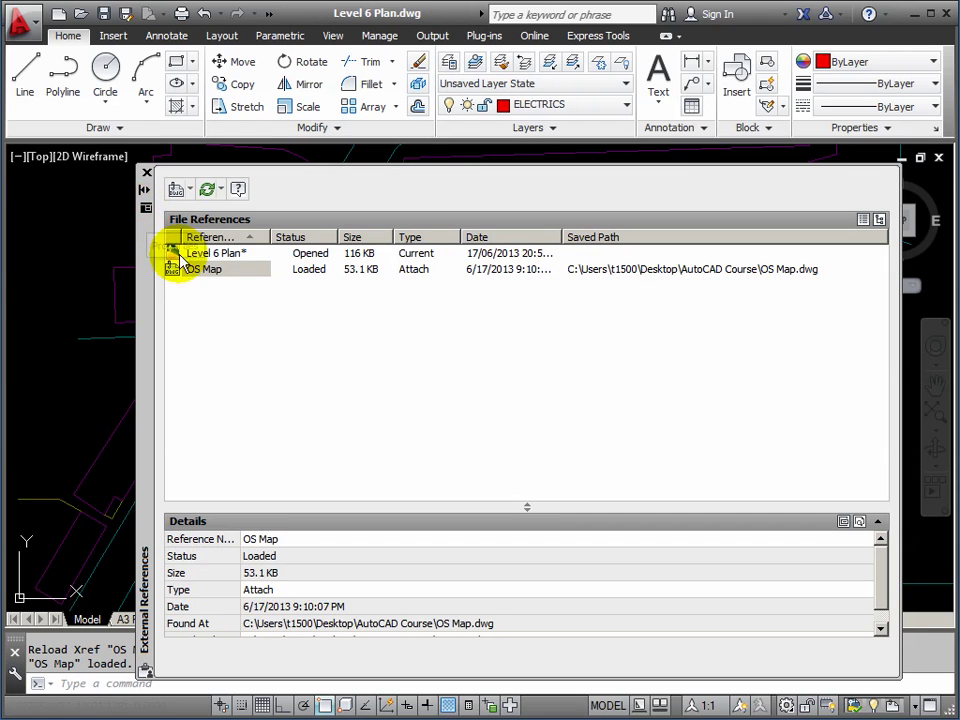
mouse_move(200, 274)
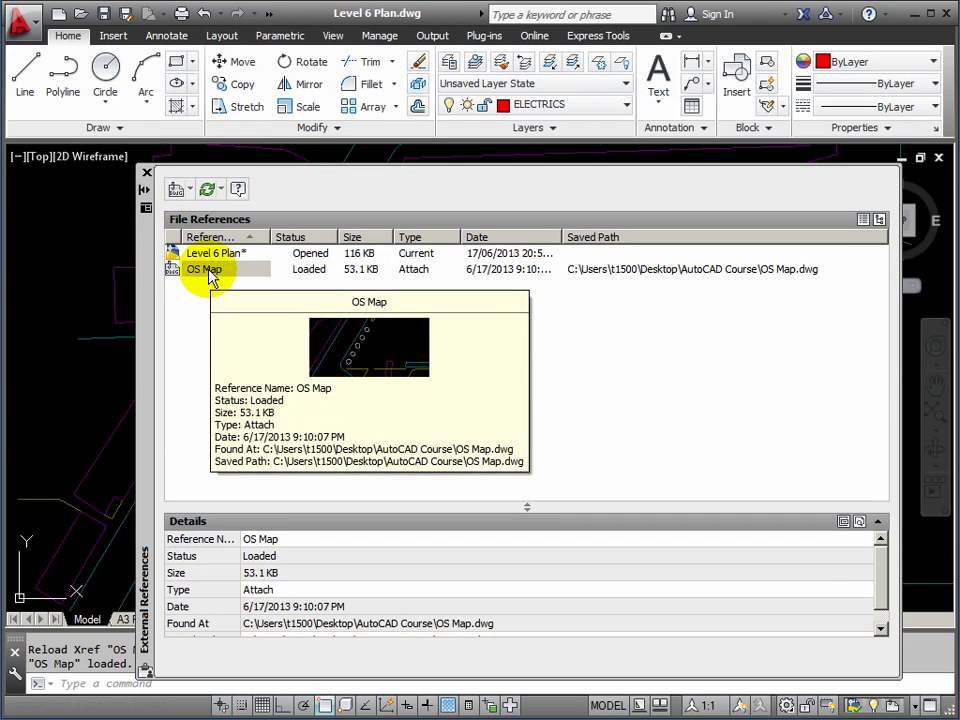
right_click(209, 272)
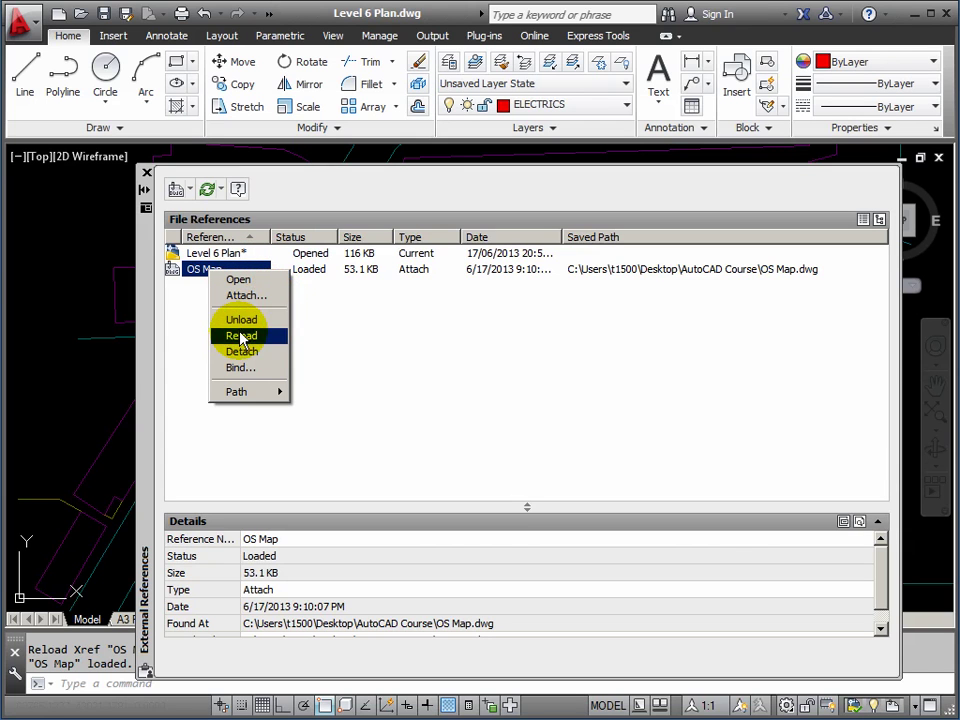
left_click_drag(148, 315, 321, 305)
right_click(386, 268)
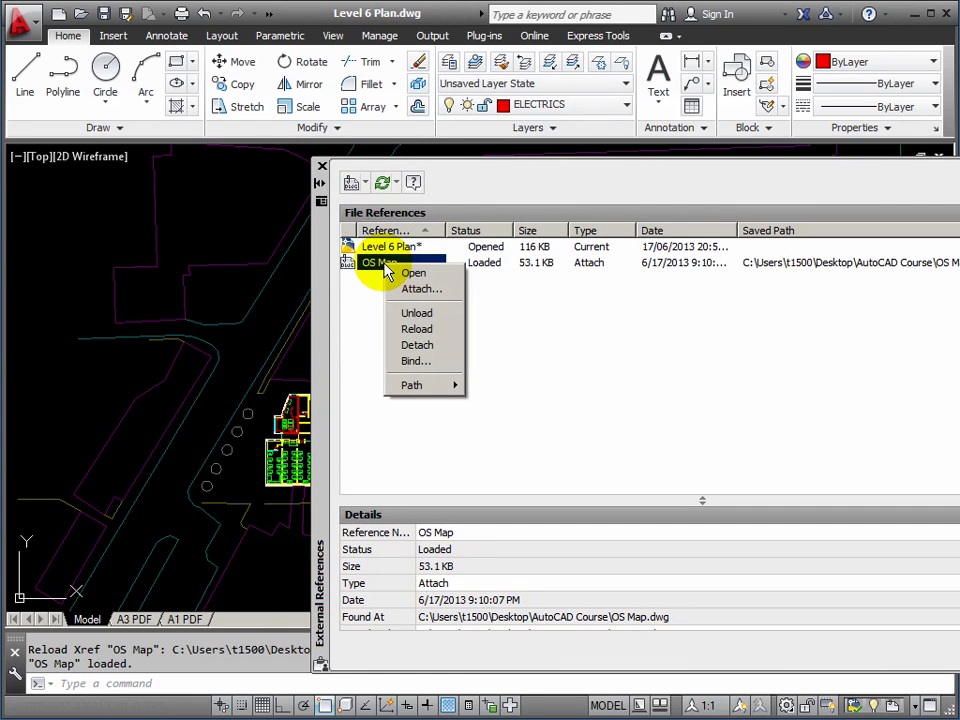
left_click(418, 314)
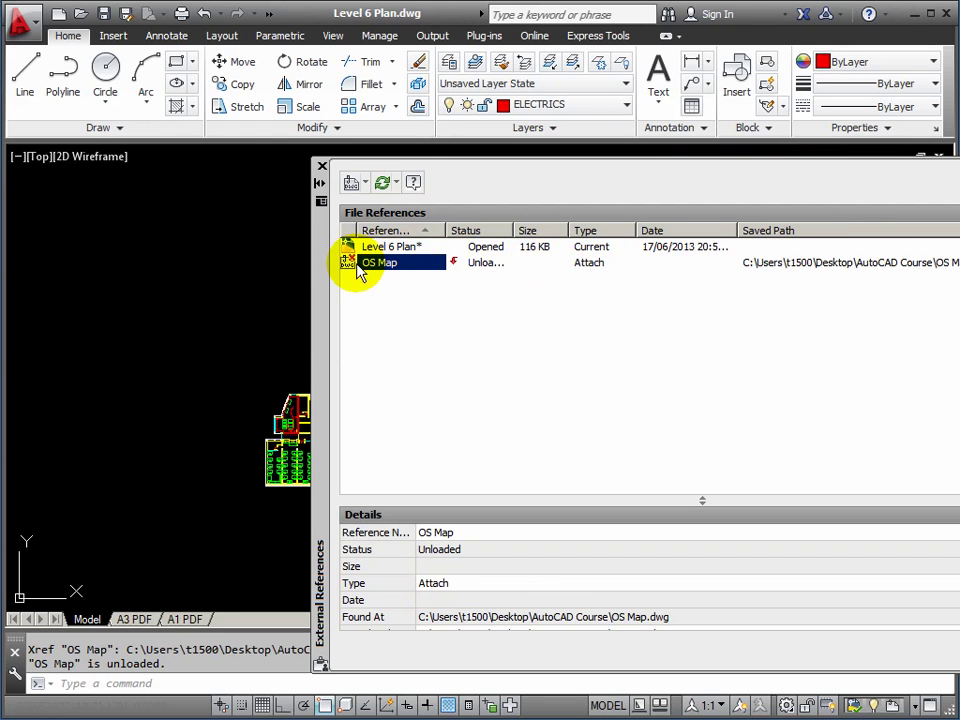
right_click(391, 267)
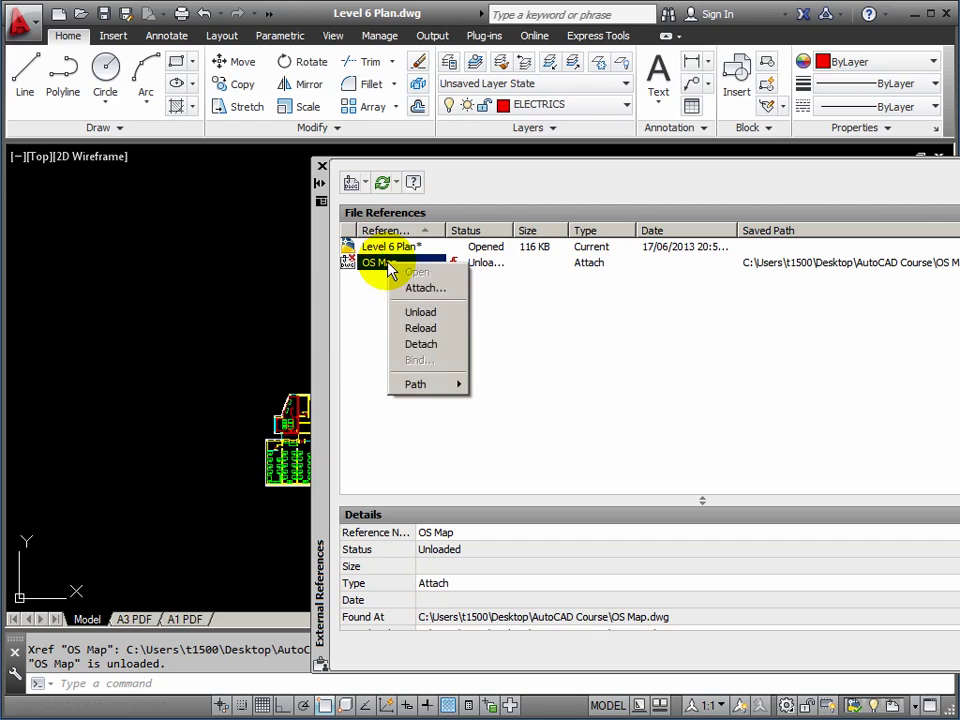
left_click(427, 328)
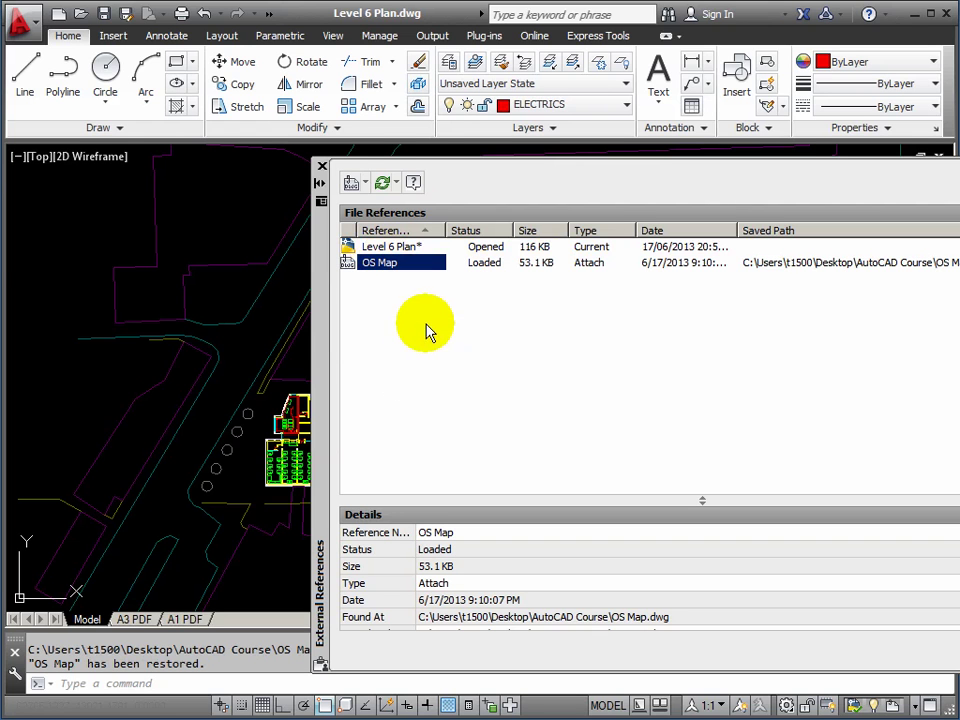
Review the Bind and Insert bind types offered for the OS Map reference and cancel without binding.
right_click(386, 269)
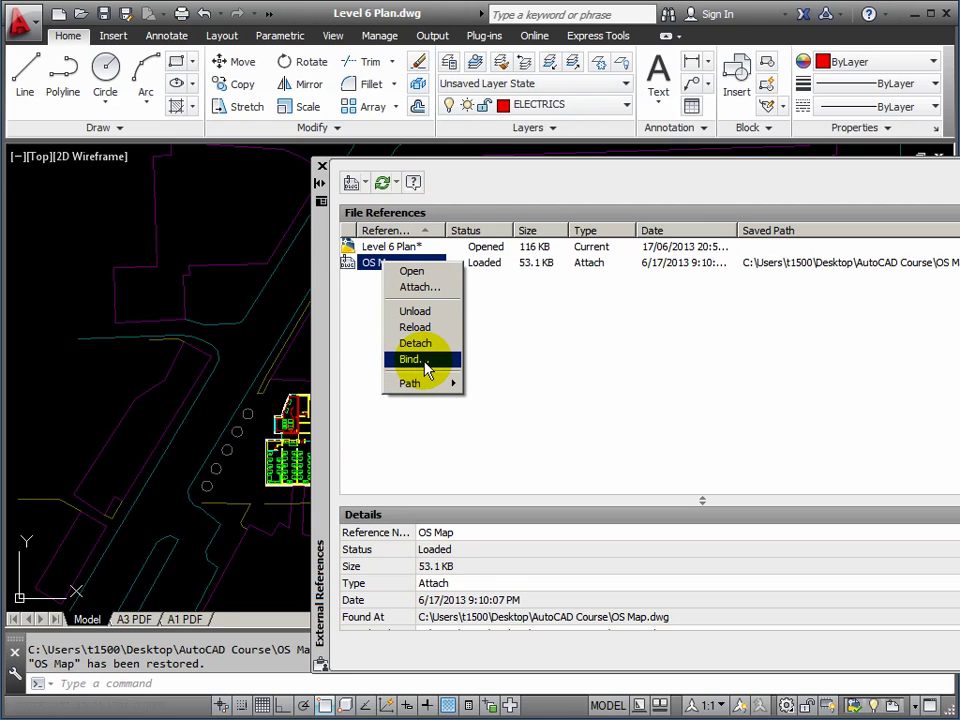
left_click_drag(326, 360, 183, 360)
mouse_move(240, 268)
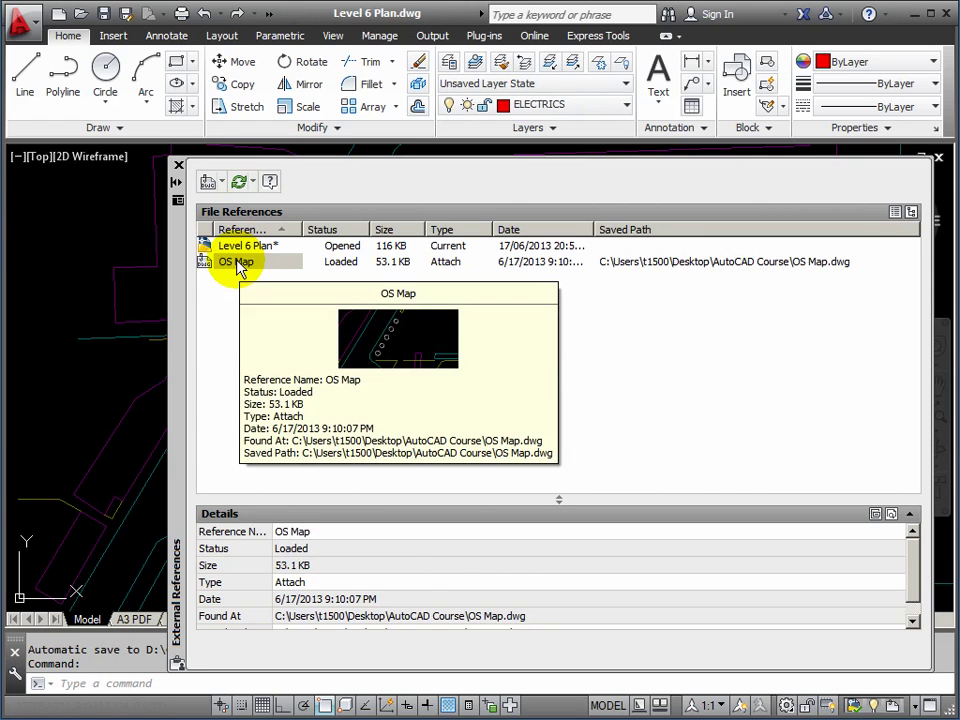
right_click(238, 264)
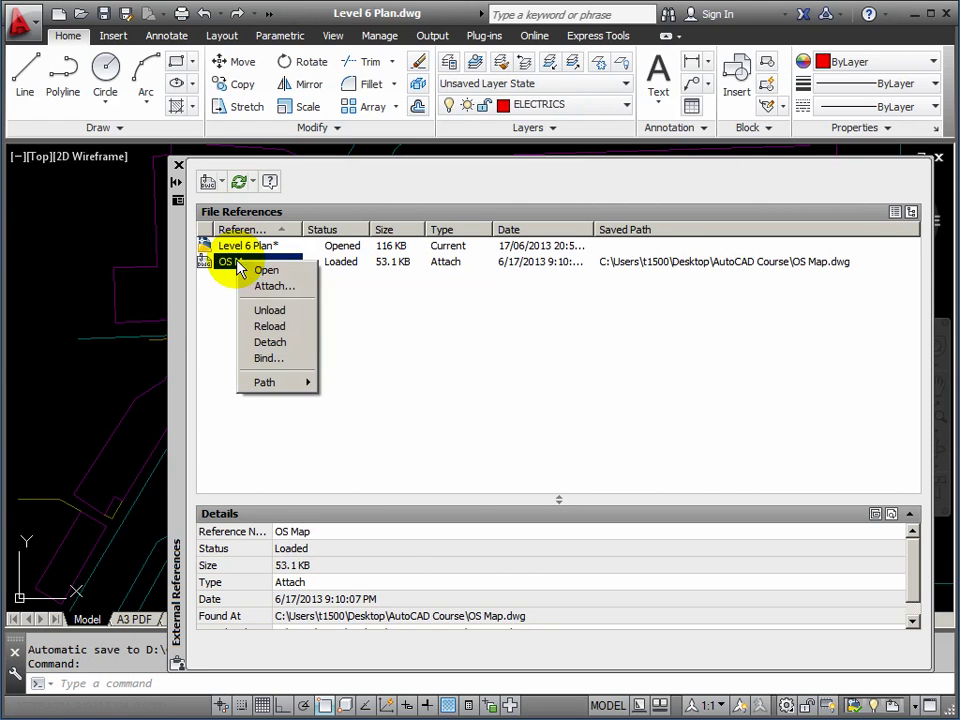
left_click(268, 360)
left_click_drag(420, 317, 398, 299)
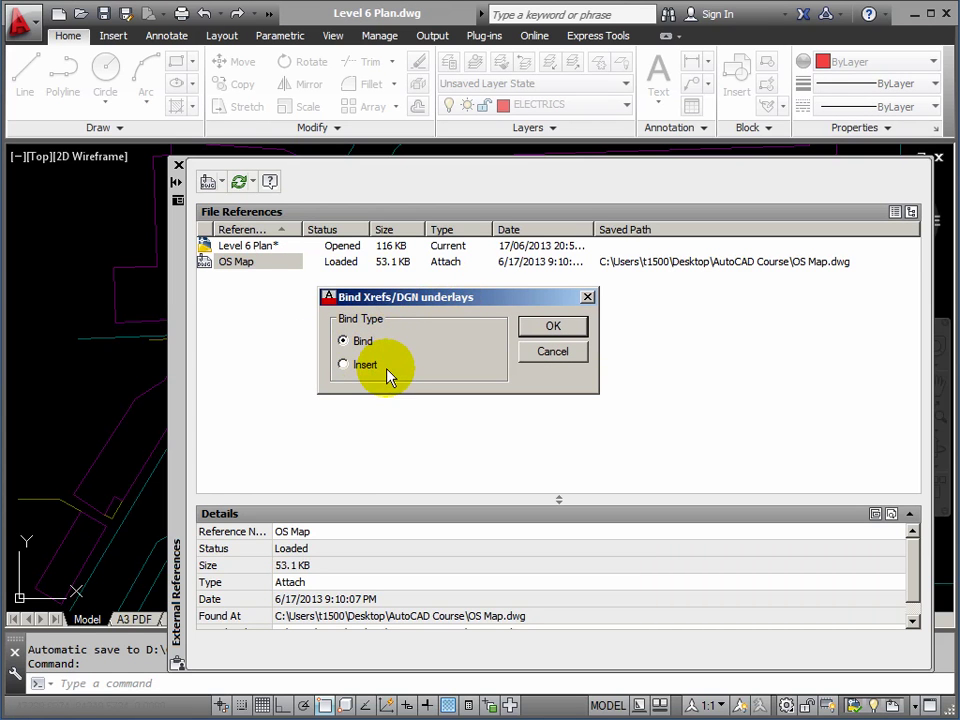
mouse_move(400, 376)
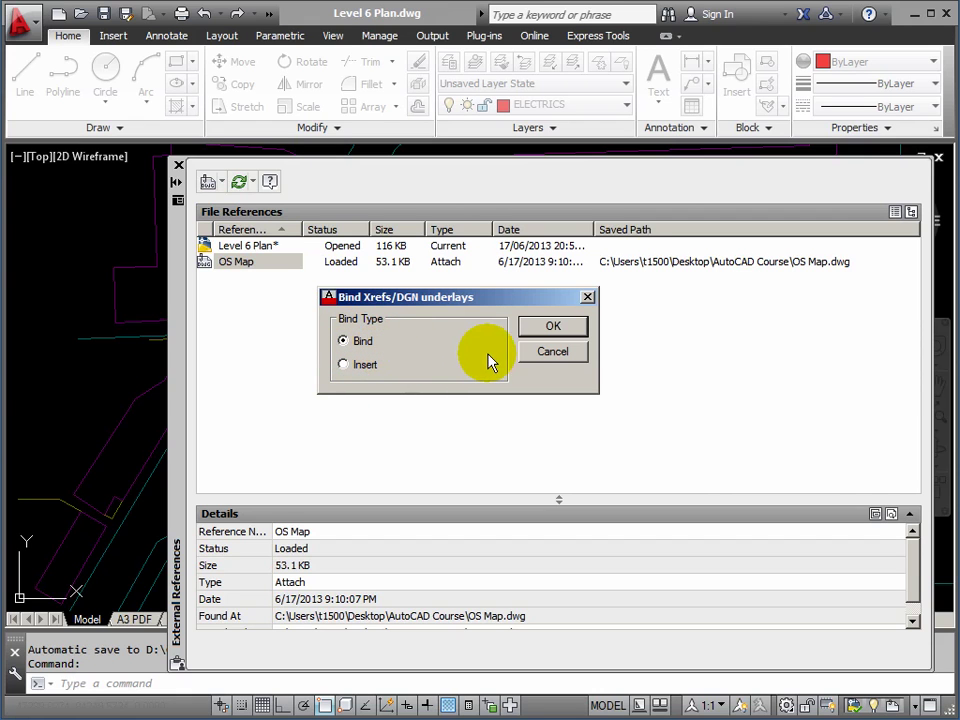
left_click(553, 353)
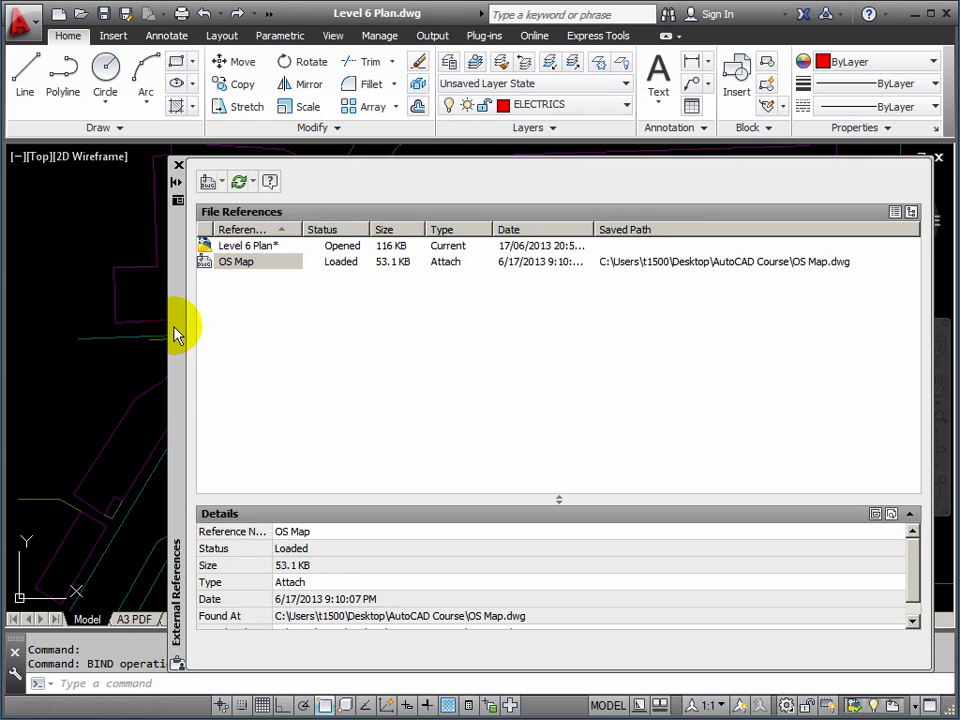
Examine the Found At and Saved Path details of the OS Map reference and close the External References palette.
left_click_drag(178, 326, 98, 336)
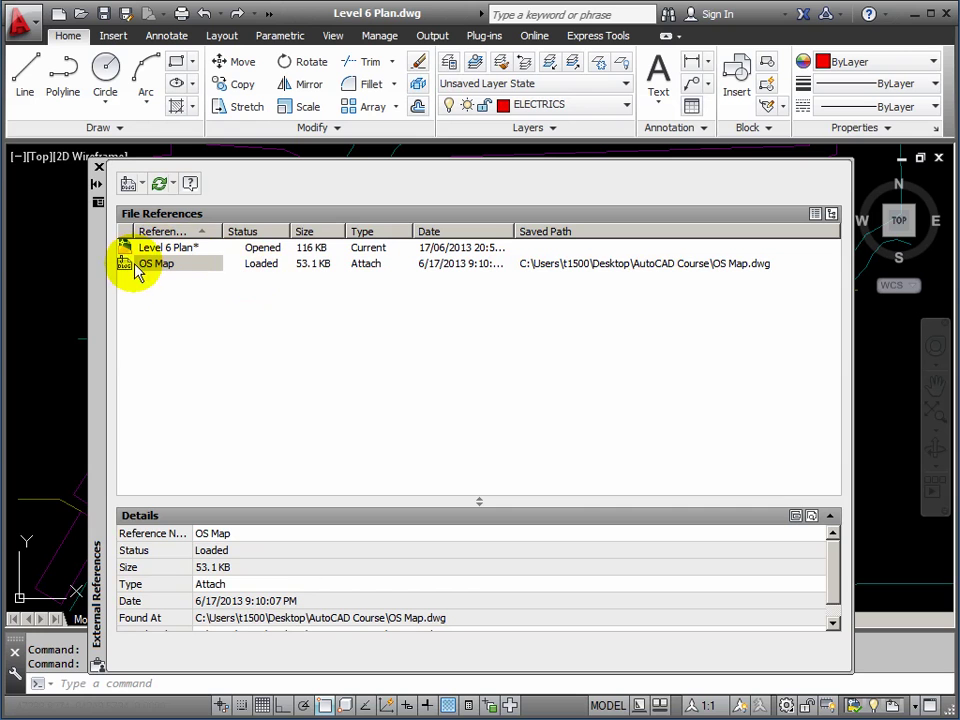
mouse_move(577, 272)
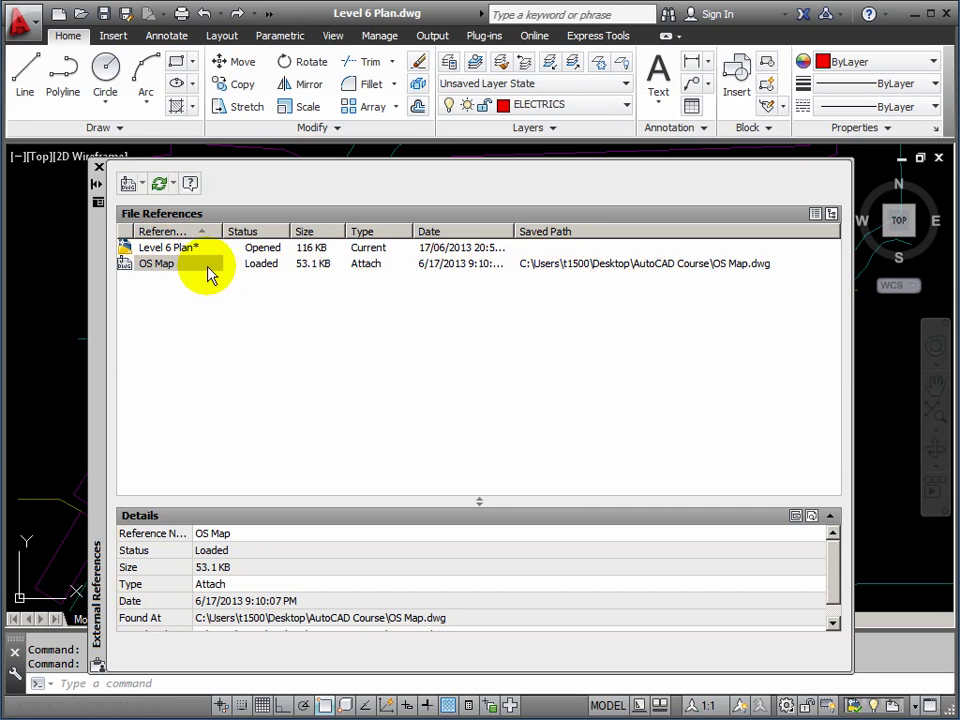
mouse_move(155, 272)
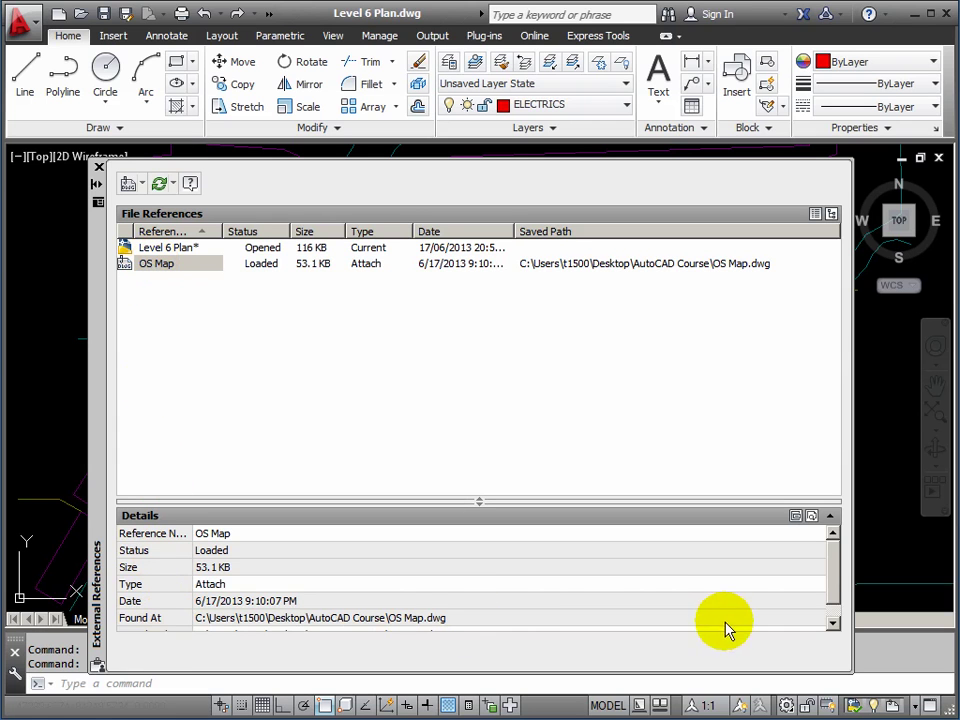
left_click(832, 622)
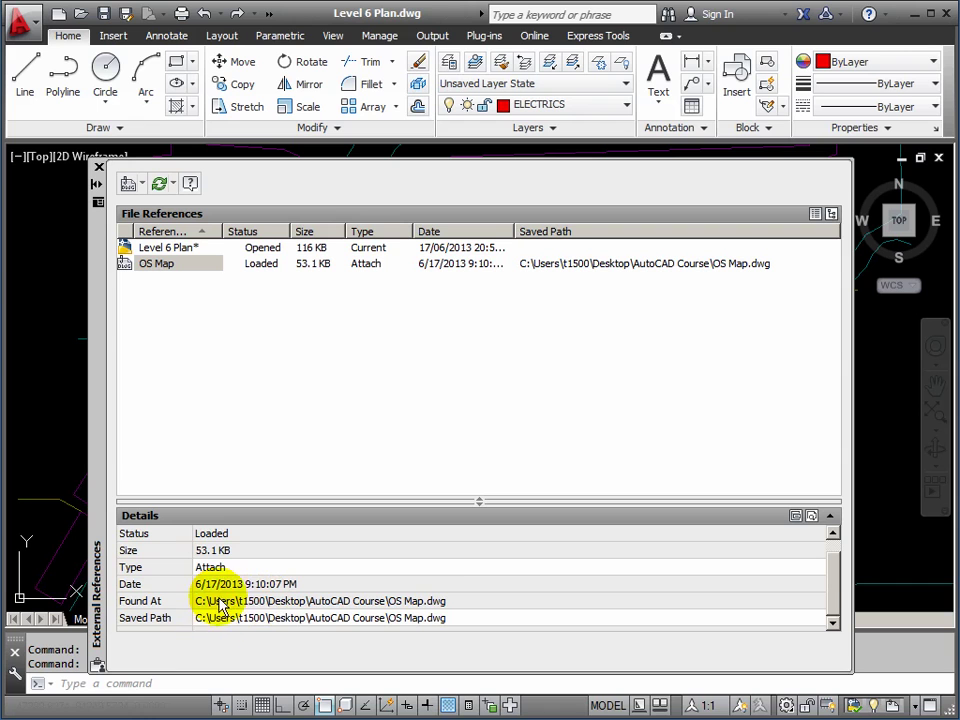
left_click(653, 602)
left_click(535, 620)
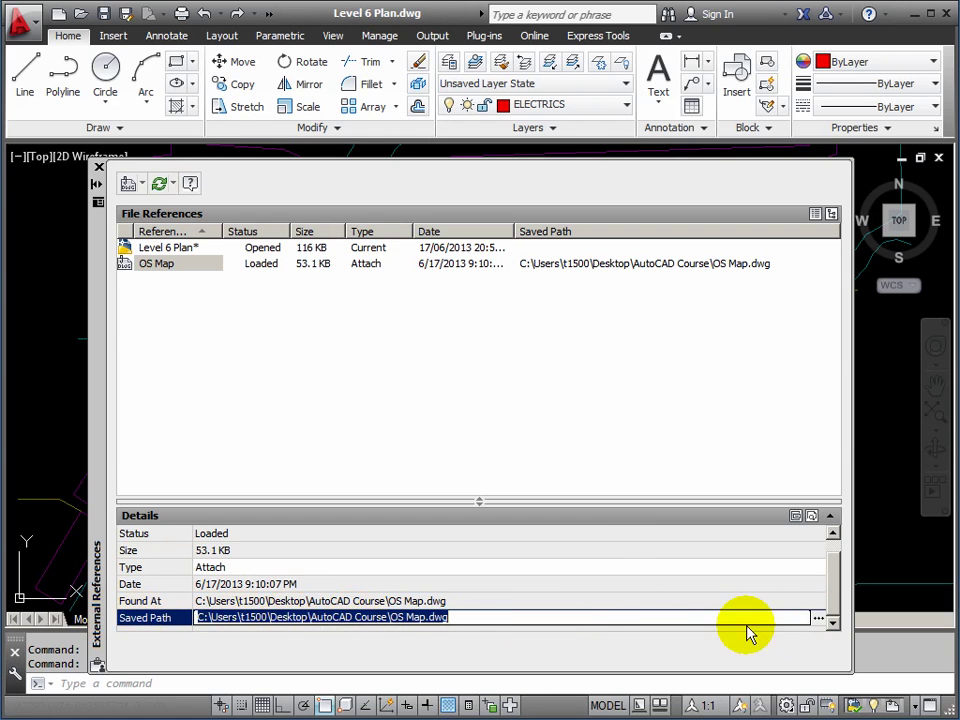
left_click(818, 618)
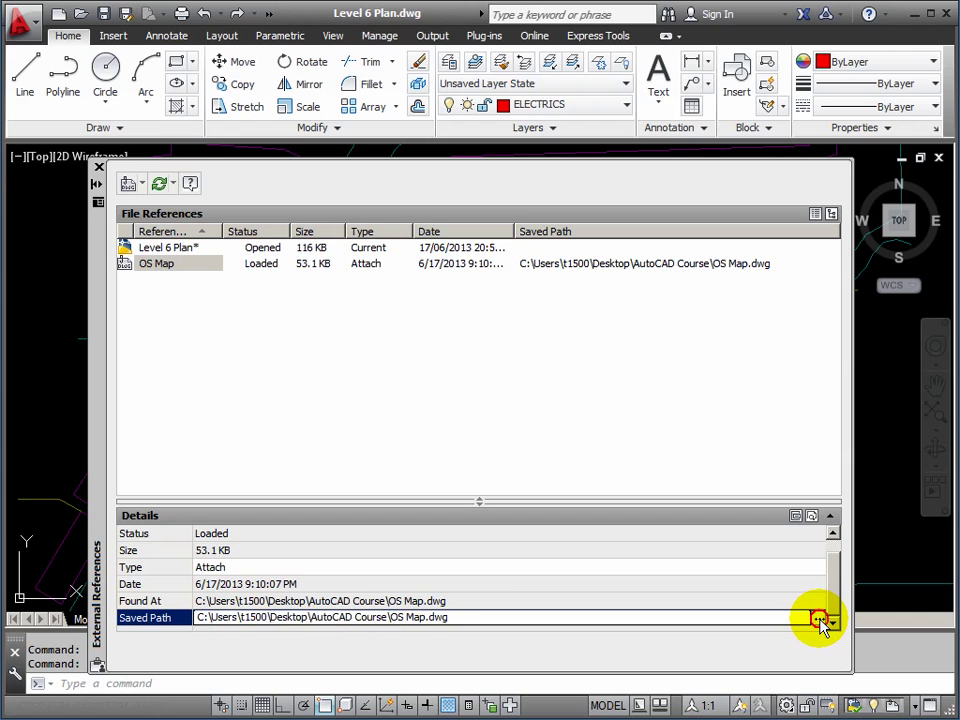
left_click(99, 171)
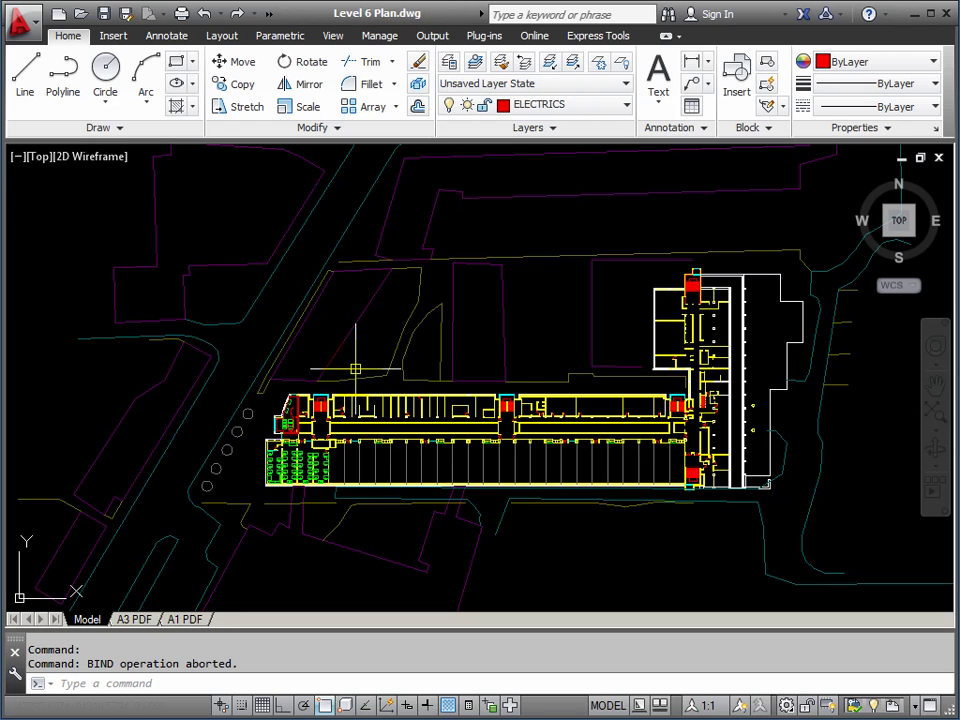
Reopen the external references with XREF, detach OS Map from Level 6 Plan and close the palette.
mouse_move(451, 324)
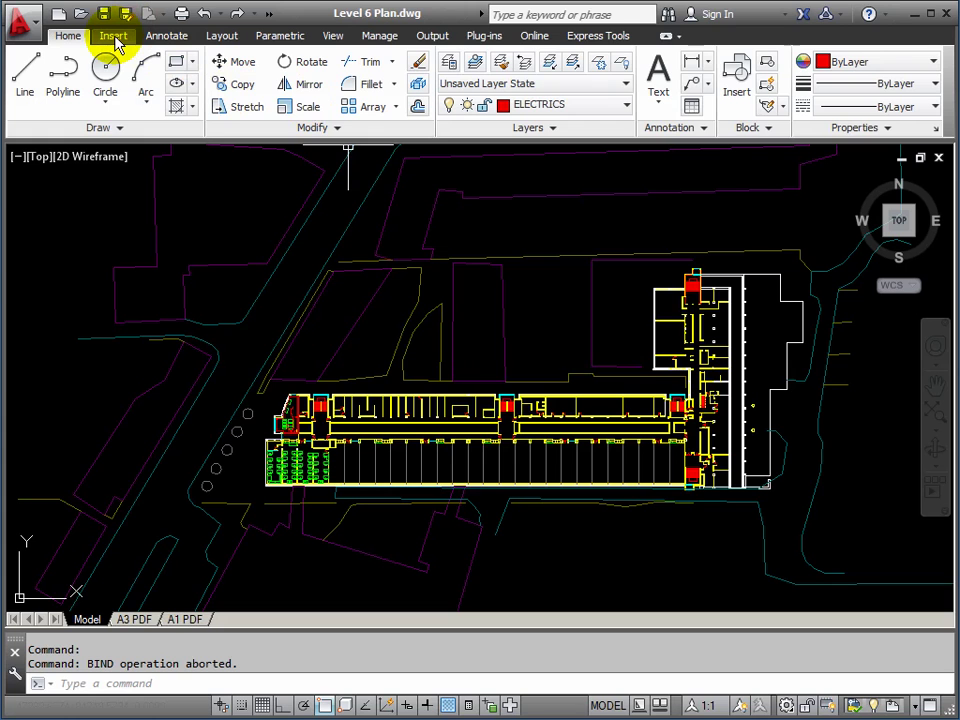
left_click(113, 37)
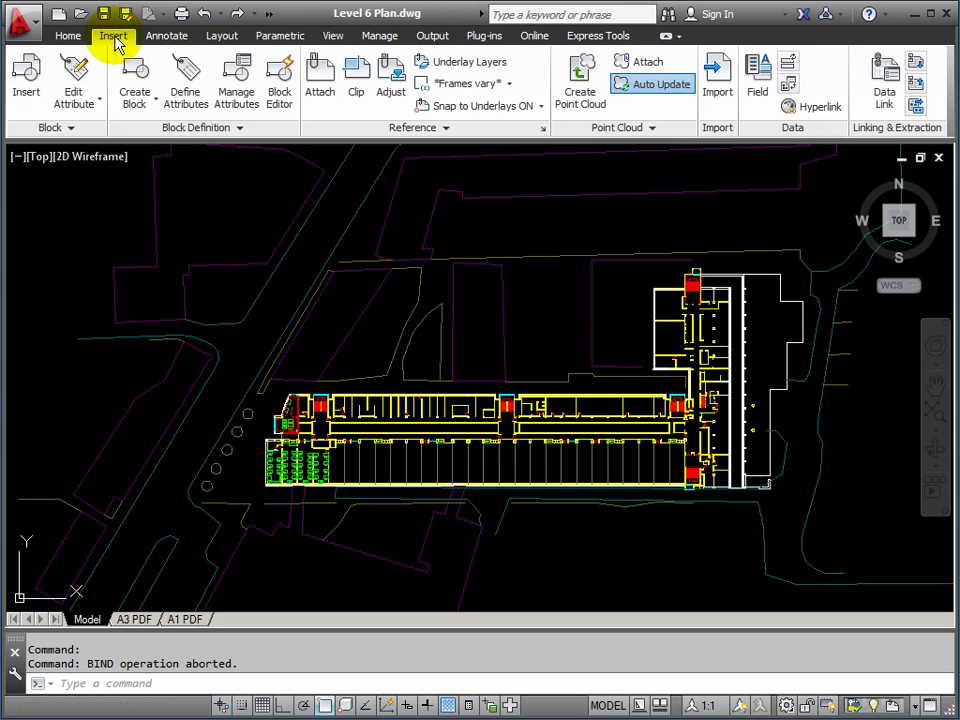
key("Escape")
key("Escape")
type("x")
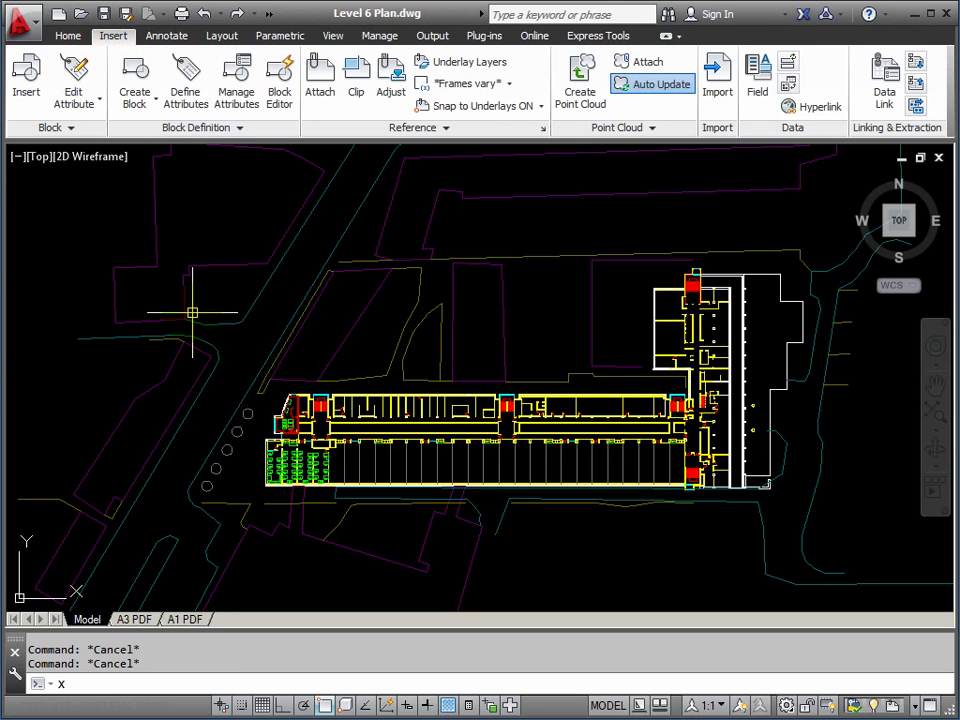
type("ref")
key("Return")
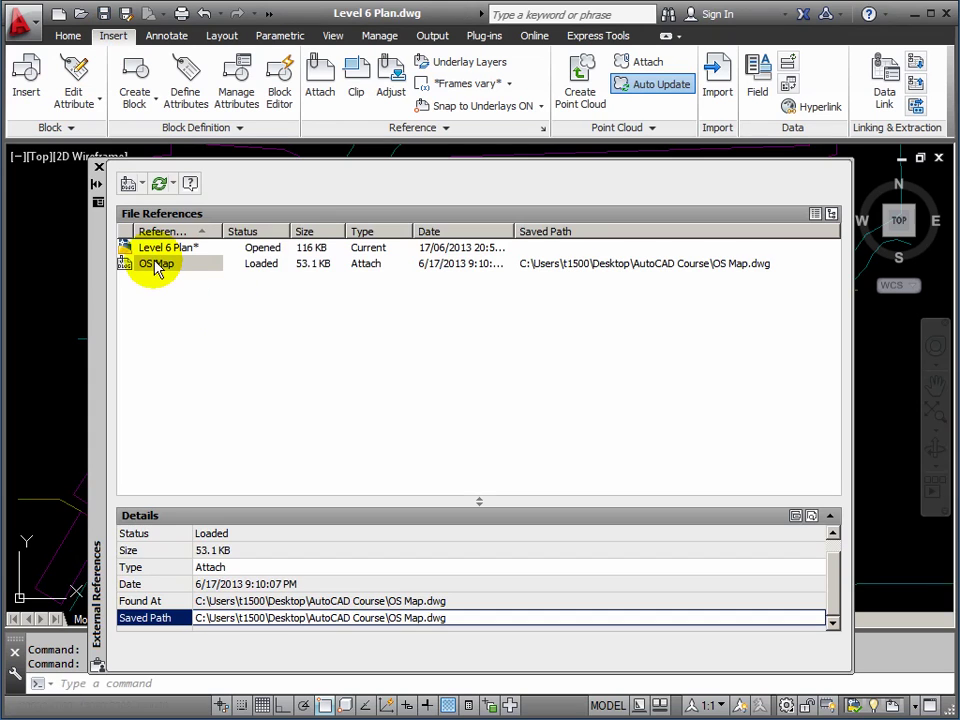
right_click(157, 266)
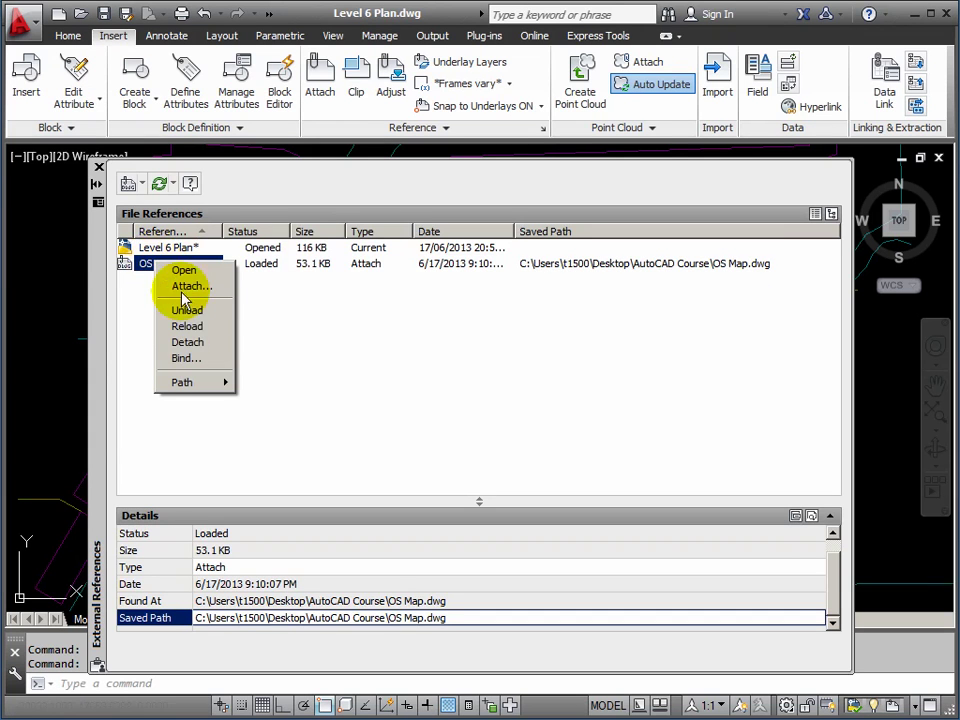
left_click(189, 344)
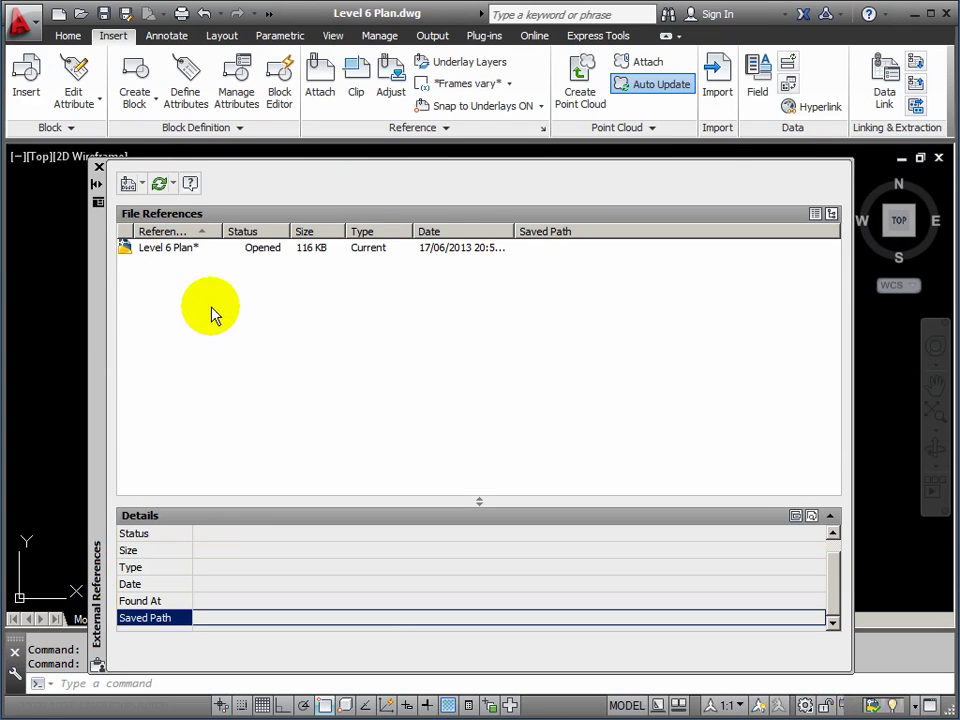
left_click(98, 170)
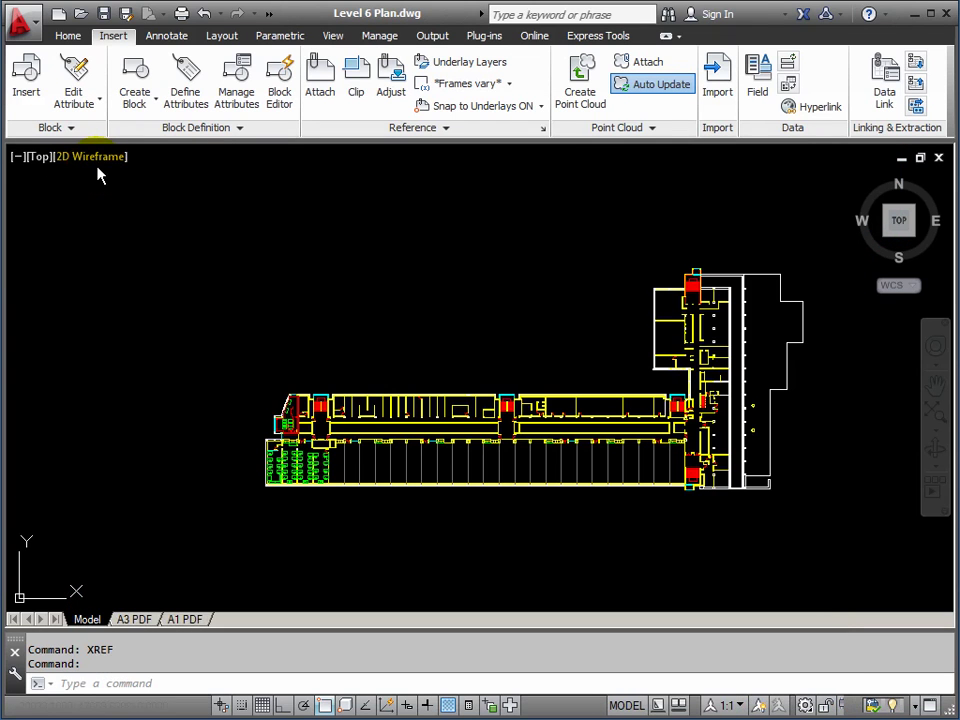